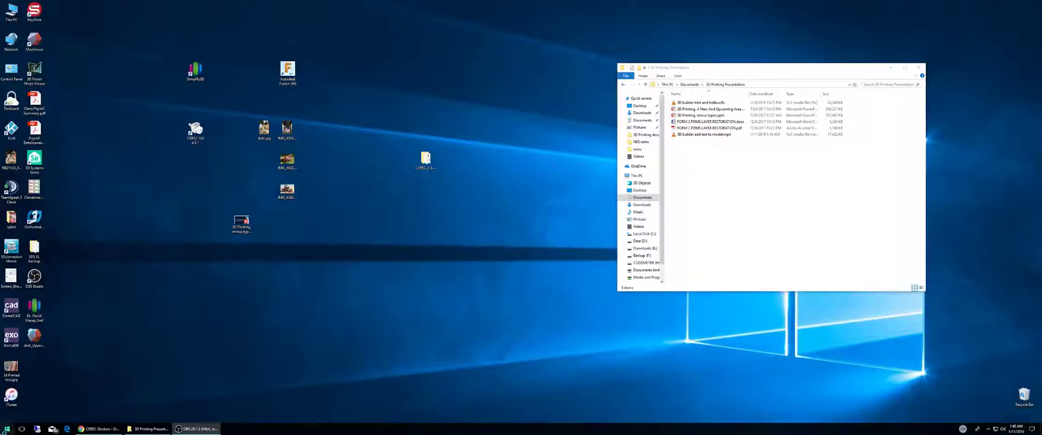
Step: Search the Start menu for 3d and launch 3D Builder
{"action": "left_click", "coordinate": [7, 429]}
{"action": "type", "text": "3d"}
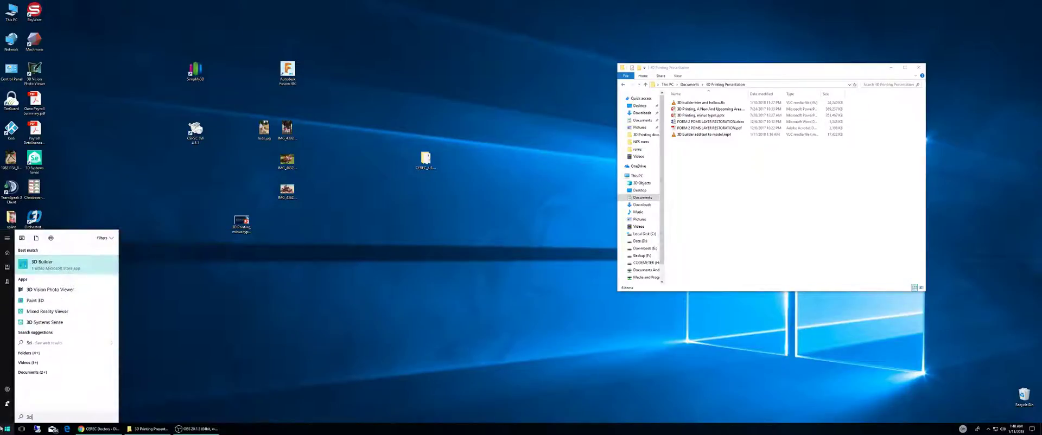
{"action": "left_click", "coordinate": [113, 263]}
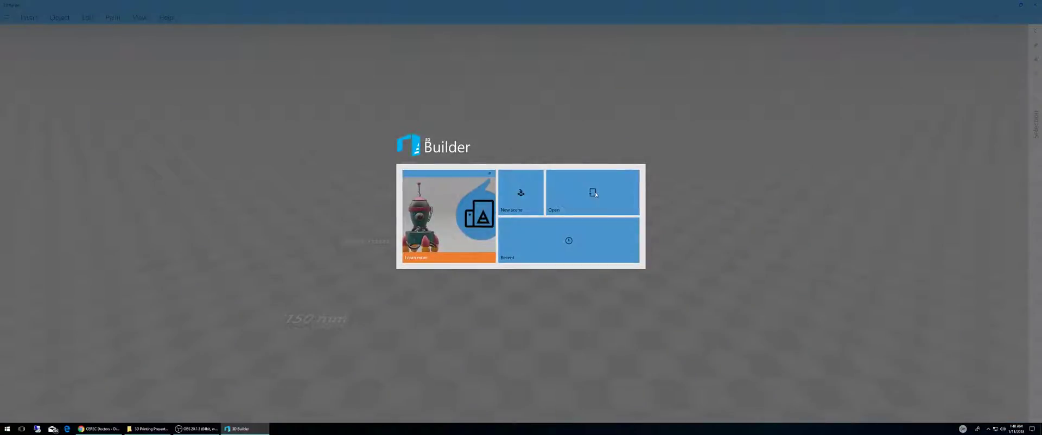
Step: Open the demo_Upperjaw scan file as an object and import the model
{"action": "left_click", "coordinate": [592, 193]}
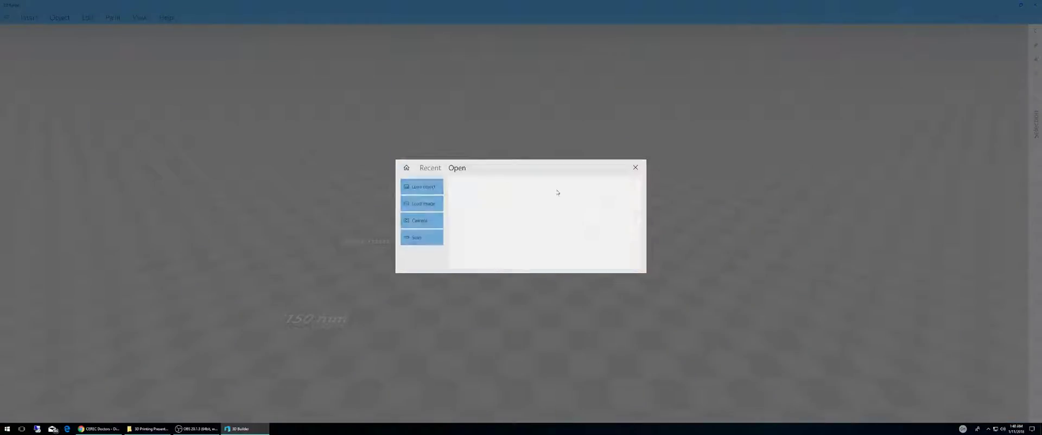
{"action": "left_click", "coordinate": [426, 185]}
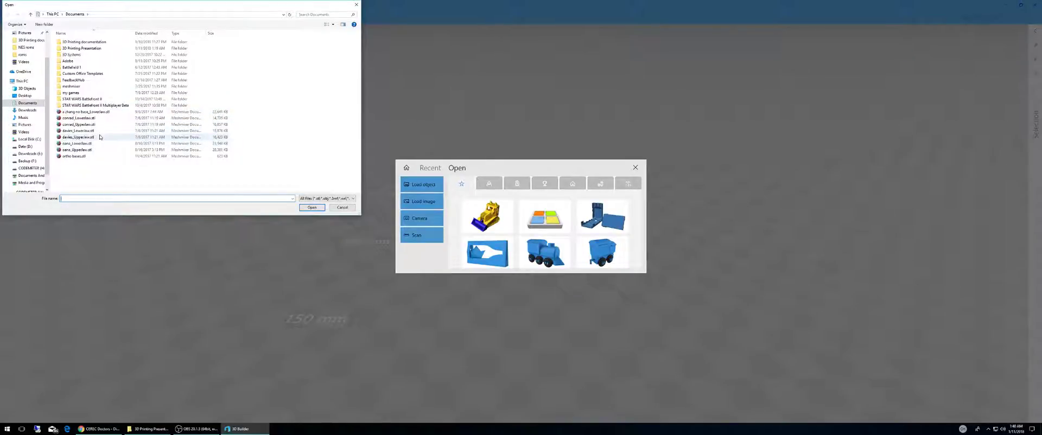
{"action": "double_click", "coordinate": [81, 137]}
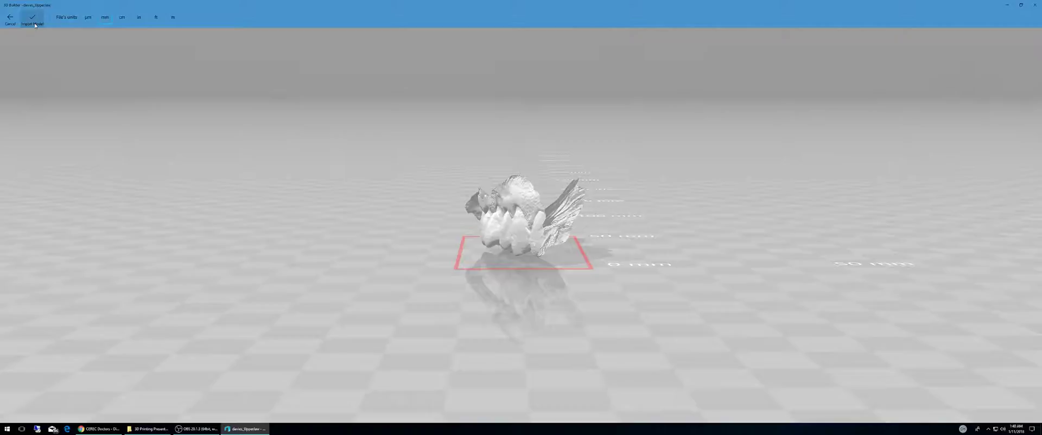
{"action": "left_click", "coordinate": [33, 21]}
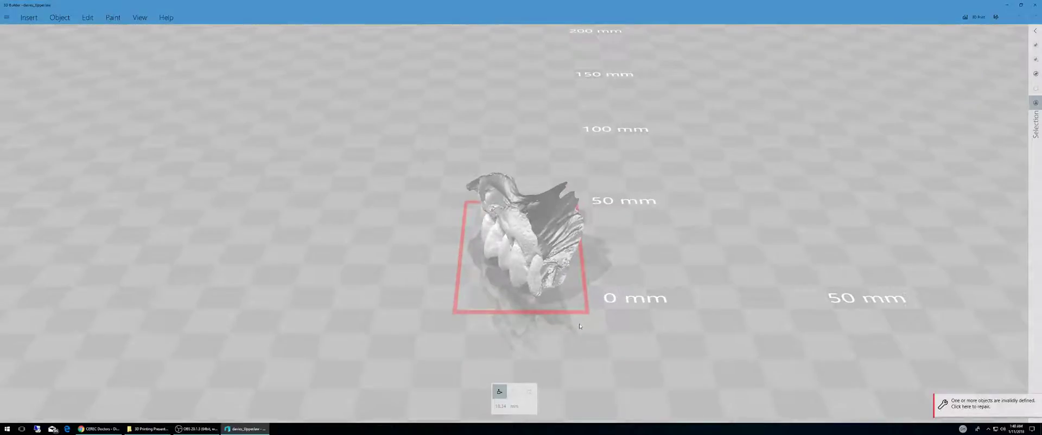
Step: Select the jaw model and rotate it about 185 degrees to flip it over
{"action": "left_click_drag", "start_coordinate": [579, 327], "coordinate": [403, 309]}
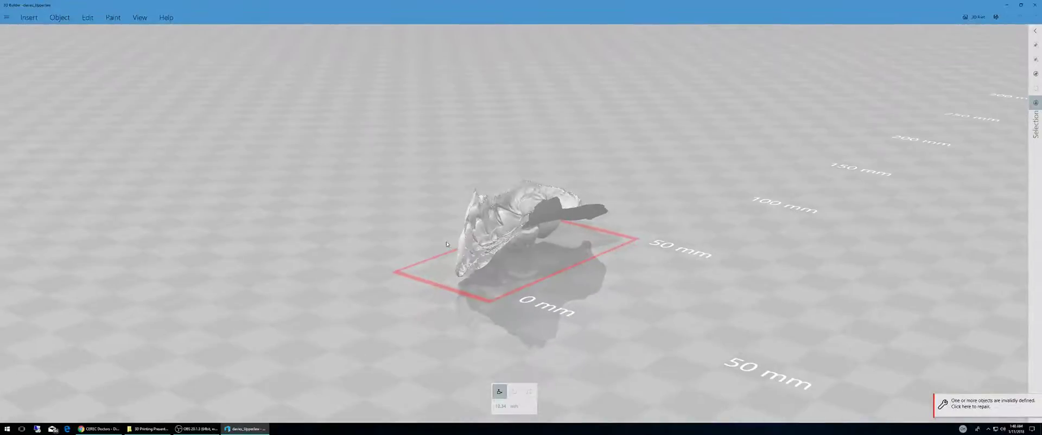
{"action": "left_click_drag", "start_coordinate": [551, 252], "coordinate": [630, 234]}
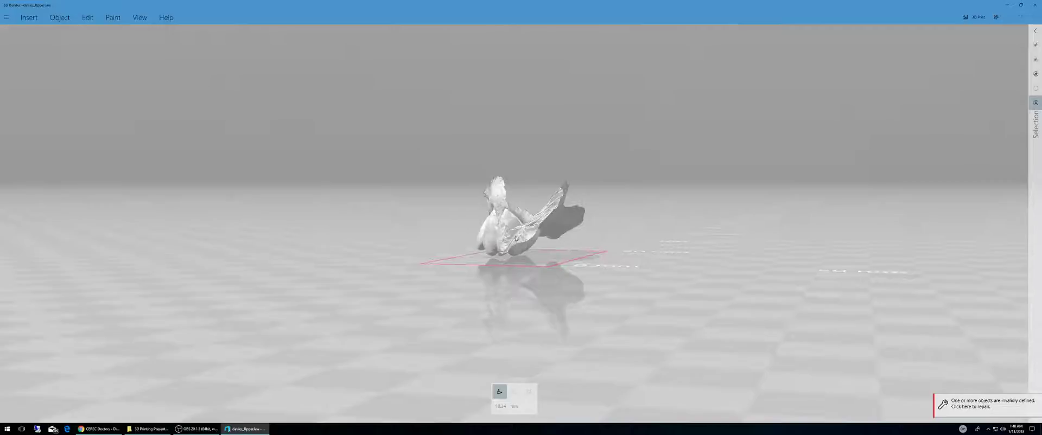
{"action": "left_click", "coordinate": [494, 209]}
{"action": "left_click", "coordinate": [514, 392]}
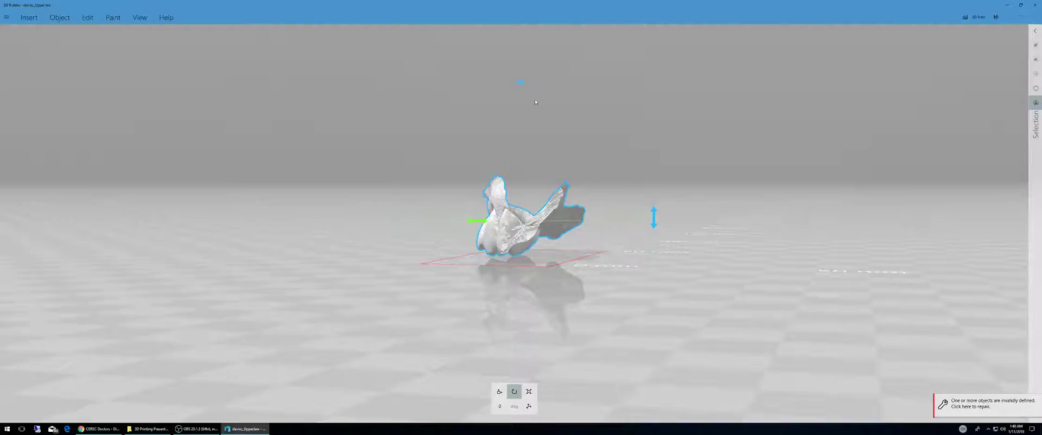
{"action": "left_click_drag", "start_coordinate": [523, 86], "coordinate": [528, 374]}
{"action": "left_click_drag", "start_coordinate": [760, 272], "coordinate": [840, 273]}
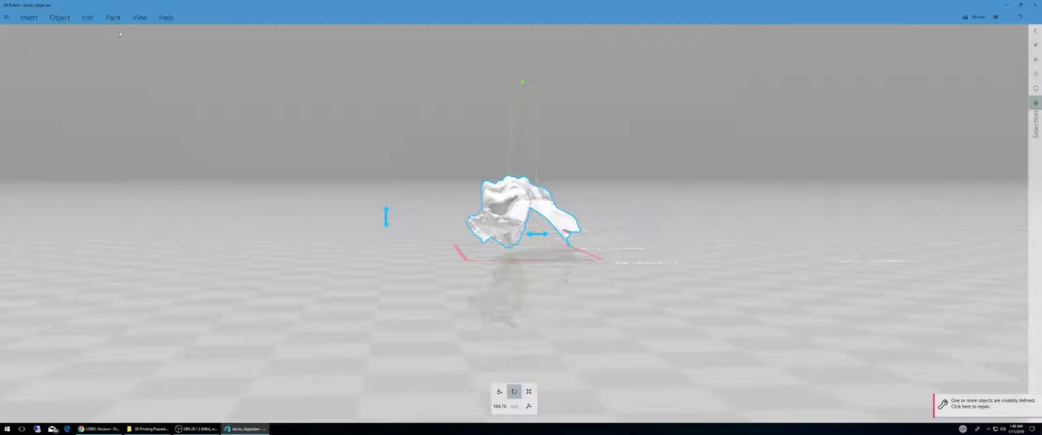
{"action": "left_click", "coordinate": [88, 18]}
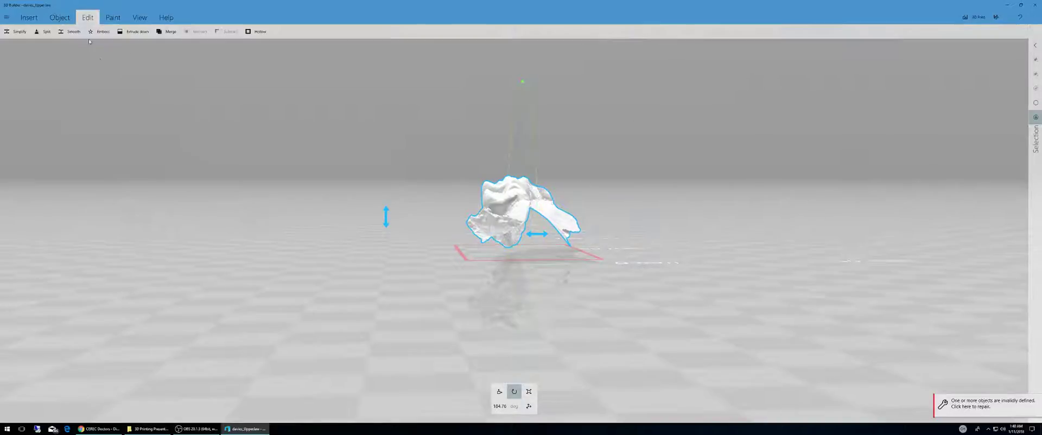
{"action": "left_click", "coordinate": [134, 32]}
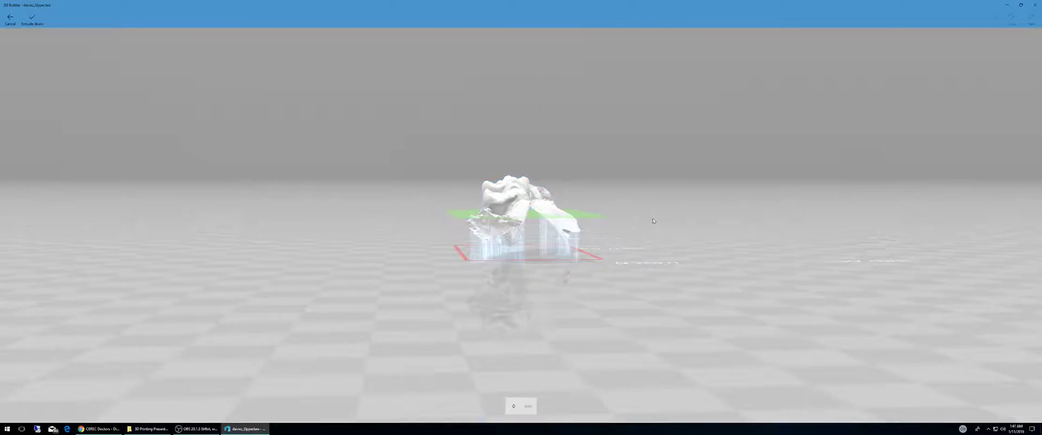
{"action": "left_click_drag", "start_coordinate": [653, 221], "coordinate": [100, 233]}
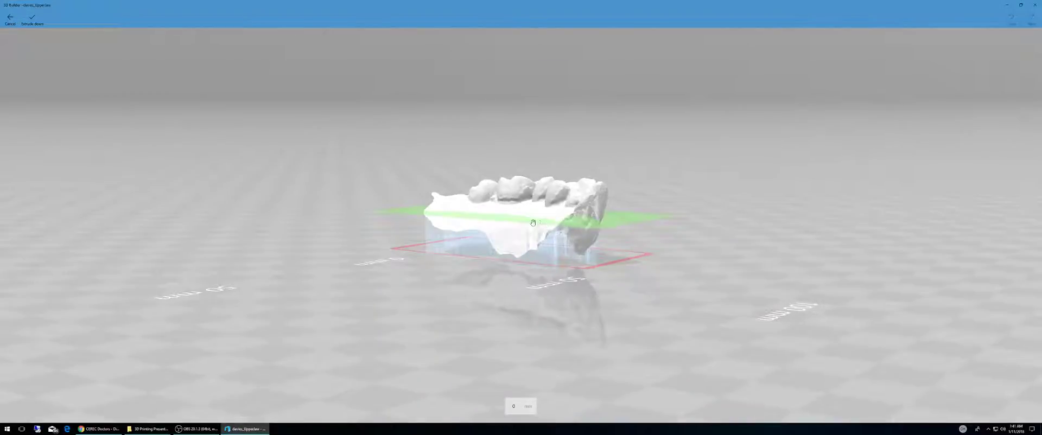
{"action": "left_click_drag", "start_coordinate": [533, 222], "coordinate": [589, 249]}
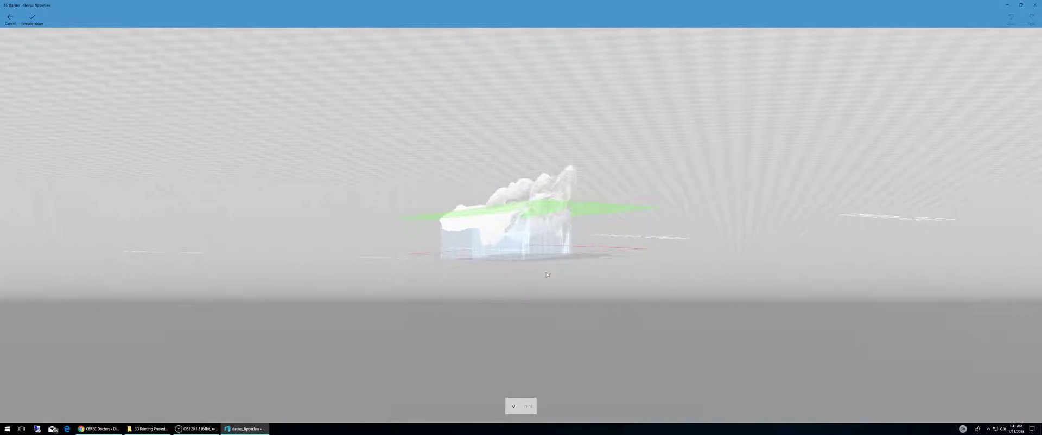
{"action": "left_click_drag", "start_coordinate": [547, 275], "coordinate": [594, 152]}
{"action": "left_click", "coordinate": [10, 18]}
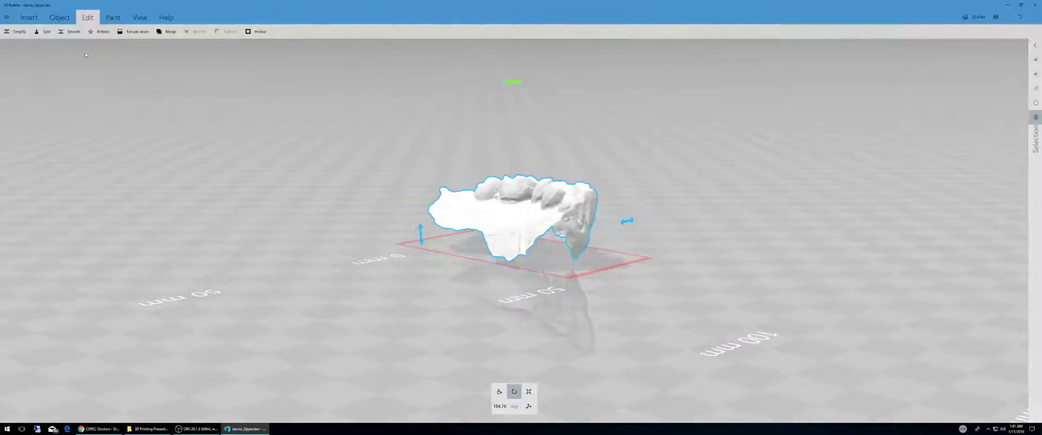
Step: Select the jaw model and merge it into a single object
{"action": "left_click", "coordinate": [546, 215]}
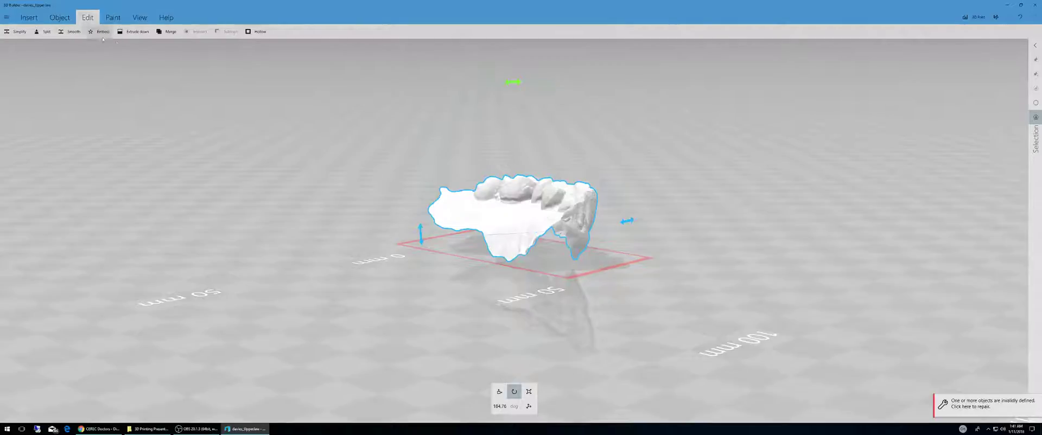
{"action": "left_click", "coordinate": [167, 32]}
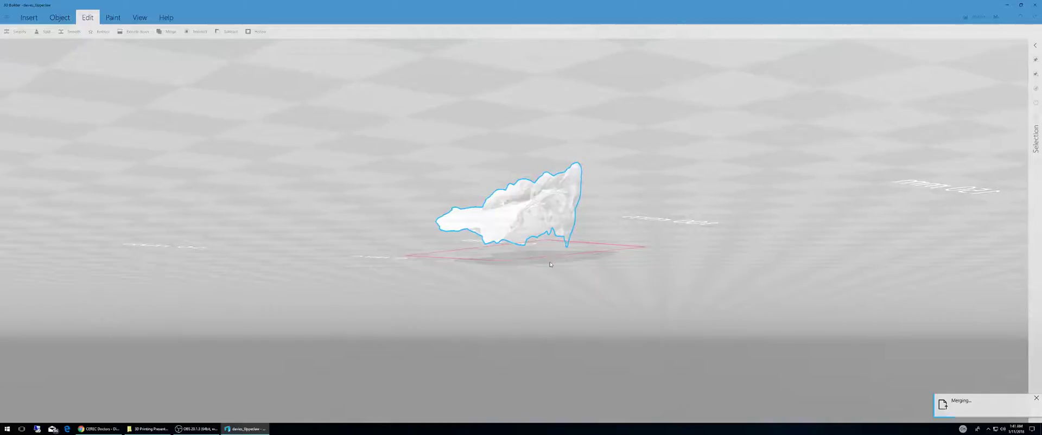
{"action": "left_click_drag", "start_coordinate": [534, 231], "coordinate": [534, 193]}
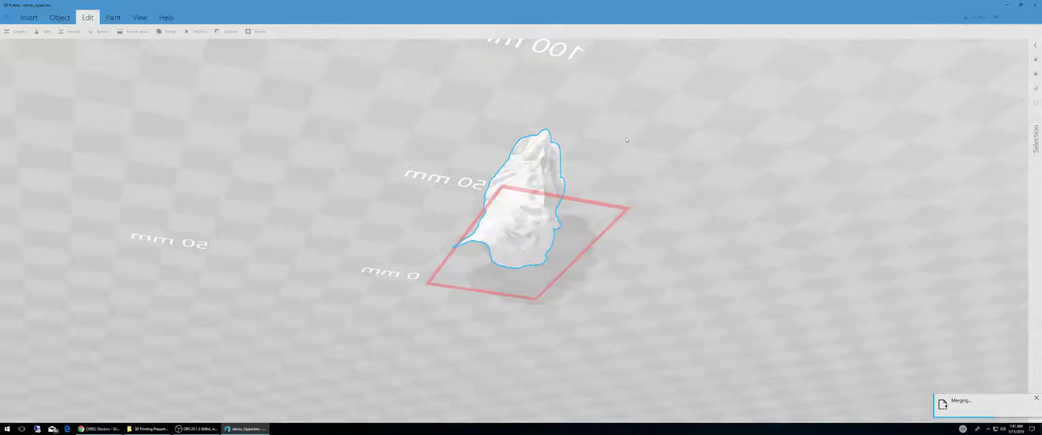
{"action": "left_click_drag", "start_coordinate": [609, 151], "coordinate": [700, 212]}
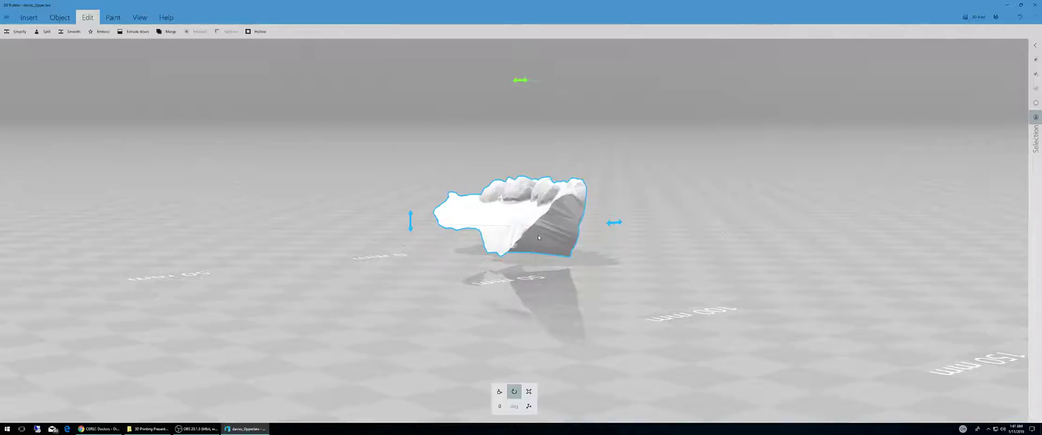
Step: Lift the jaw model slightly higher above the platform with the vertical move handle
{"action": "left_click_drag", "start_coordinate": [538, 236], "coordinate": [510, 169]}
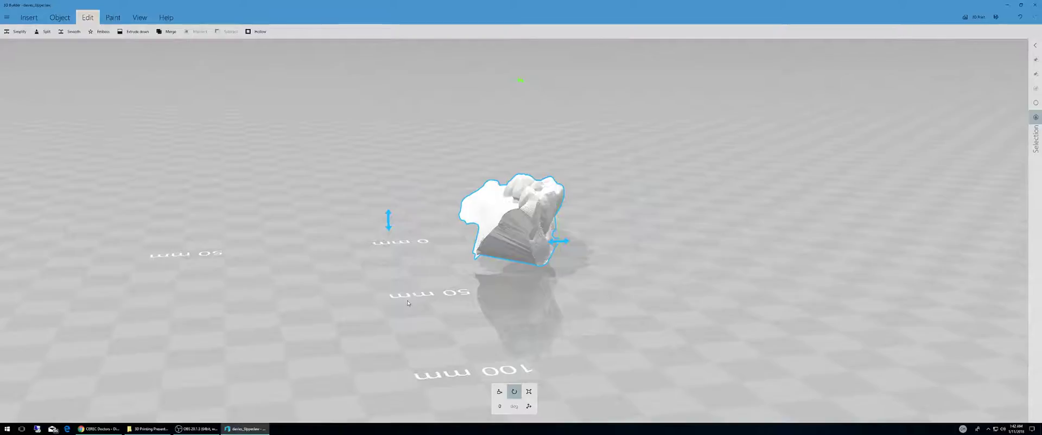
{"action": "left_click_drag", "start_coordinate": [431, 320], "coordinate": [427, 305]}
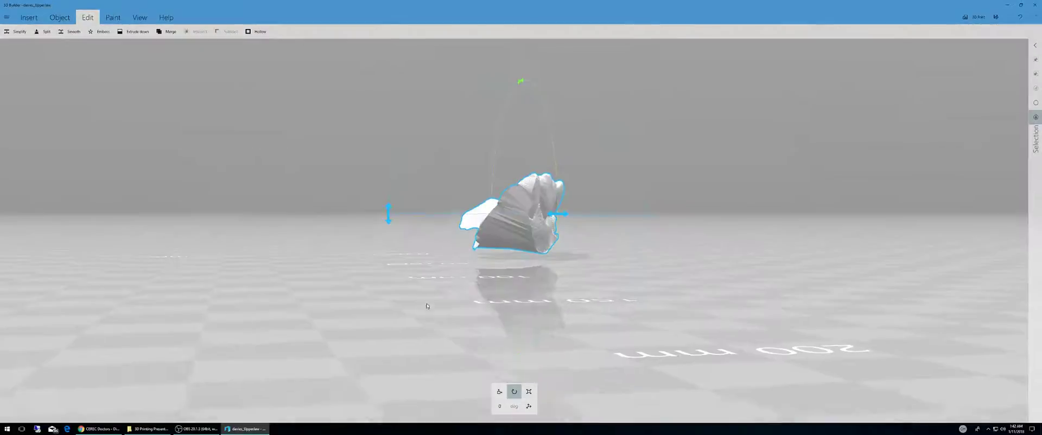
{"action": "left_click", "coordinate": [498, 392]}
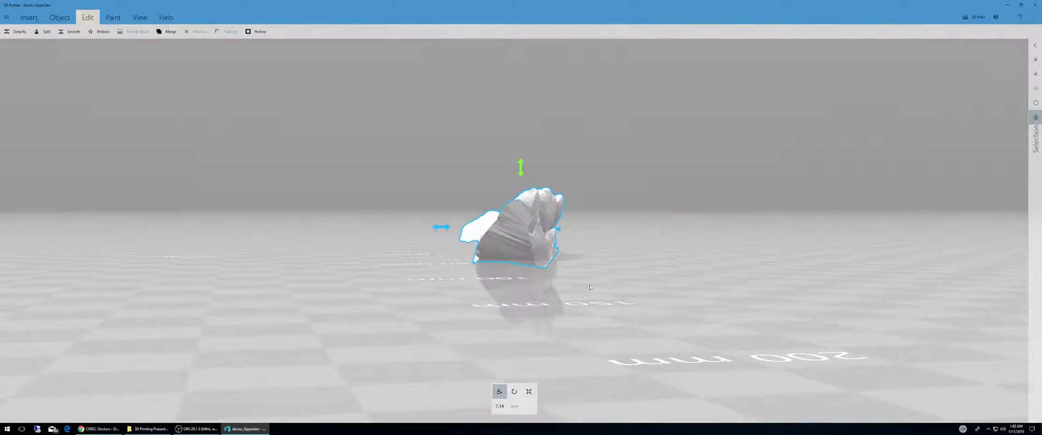
{"action": "left_click_drag", "start_coordinate": [590, 287], "coordinate": [487, 281]}
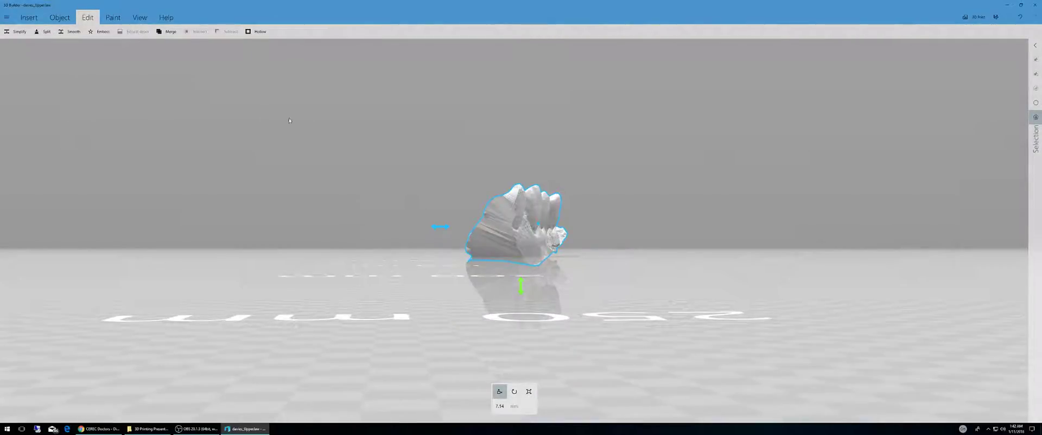
{"action": "left_click_drag", "start_coordinate": [392, 191], "coordinate": [529, 322]}
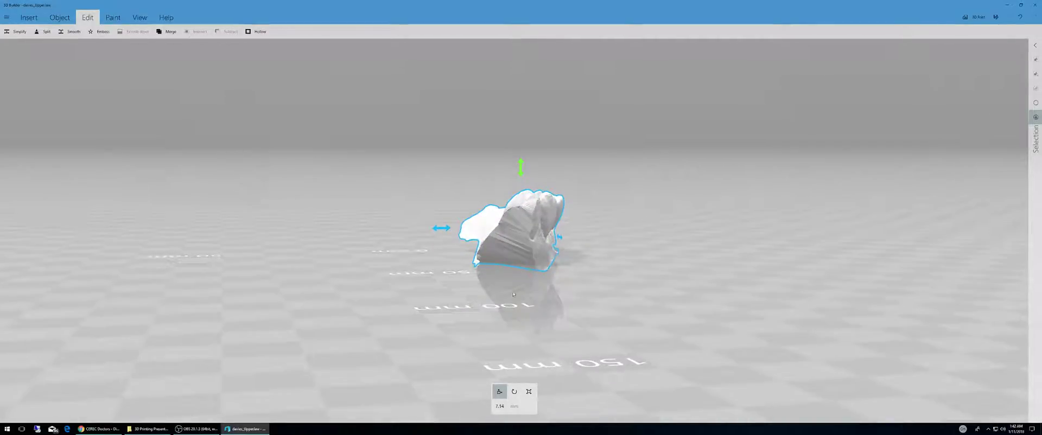
{"action": "left_click_drag", "start_coordinate": [520, 168], "coordinate": [520, 153]}
{"action": "left_click_drag", "start_coordinate": [304, 134], "coordinate": [368, 171]}
Step: Extrude the model's underside down to the platform to form a solid base
{"action": "left_click", "coordinate": [134, 32]}
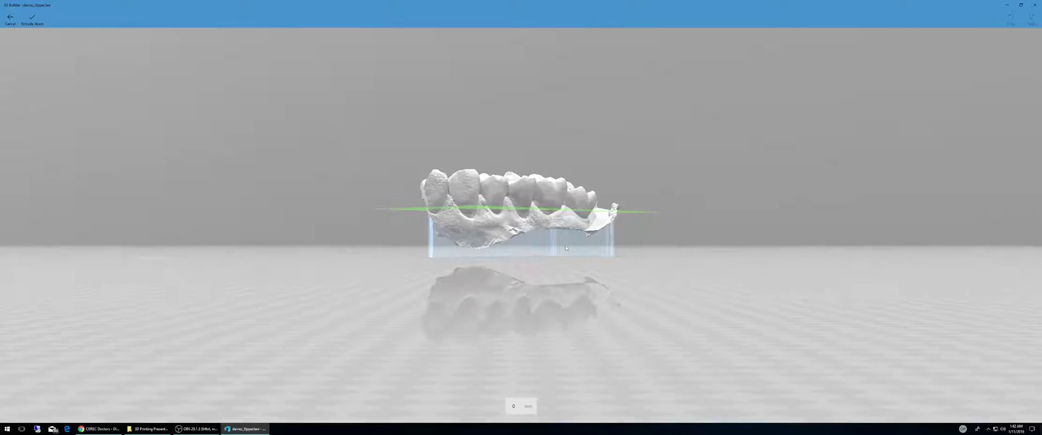
{"action": "left_click_drag", "start_coordinate": [584, 292], "coordinate": [475, 210]}
{"action": "scroll", "coordinate": [597, 321], "scroll_direction": "up", "scroll_amount": 4}
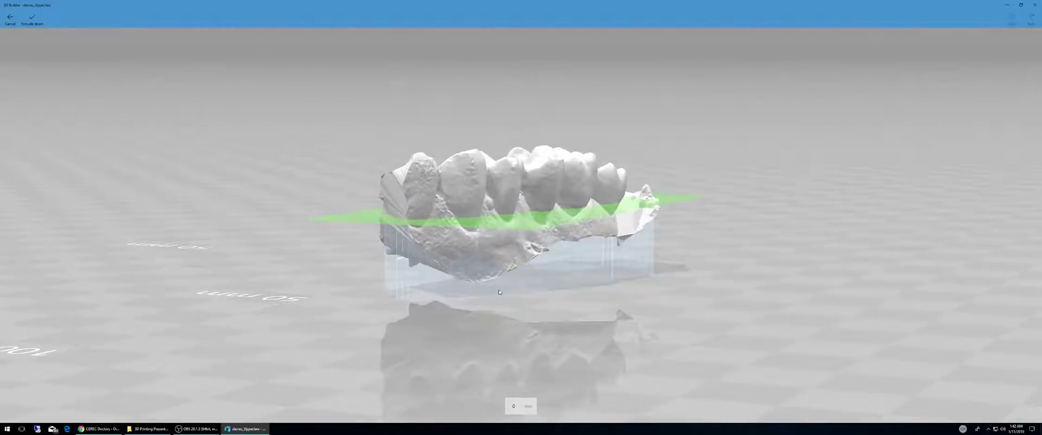
{"action": "left_click_drag", "start_coordinate": [499, 293], "coordinate": [564, 209]}
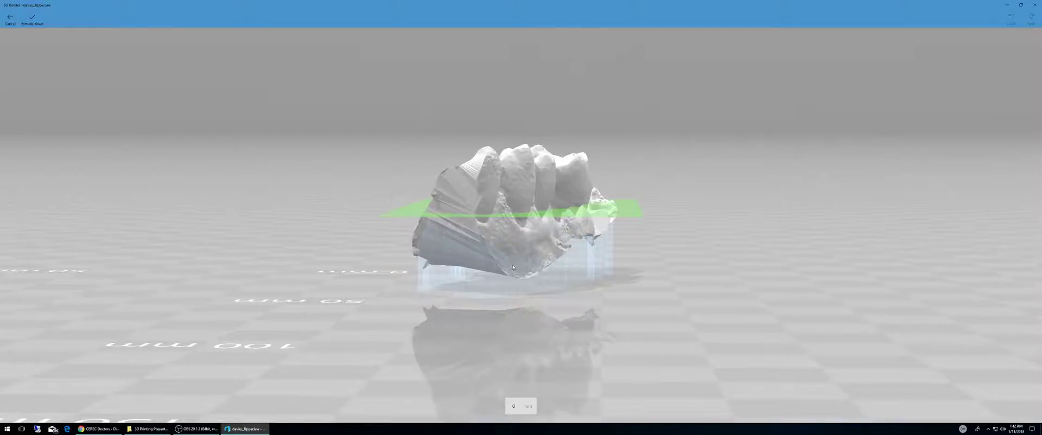
{"action": "left_click_drag", "start_coordinate": [513, 267], "coordinate": [480, 204]}
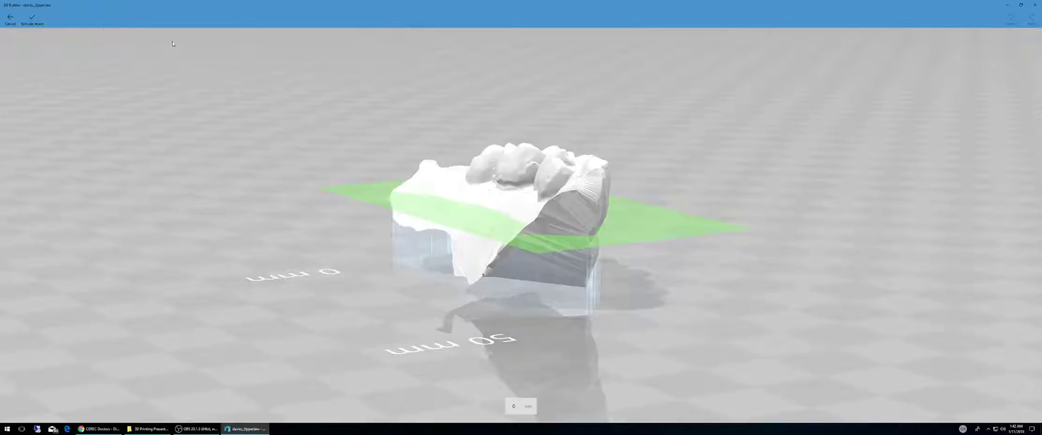
{"action": "left_click", "coordinate": [32, 19]}
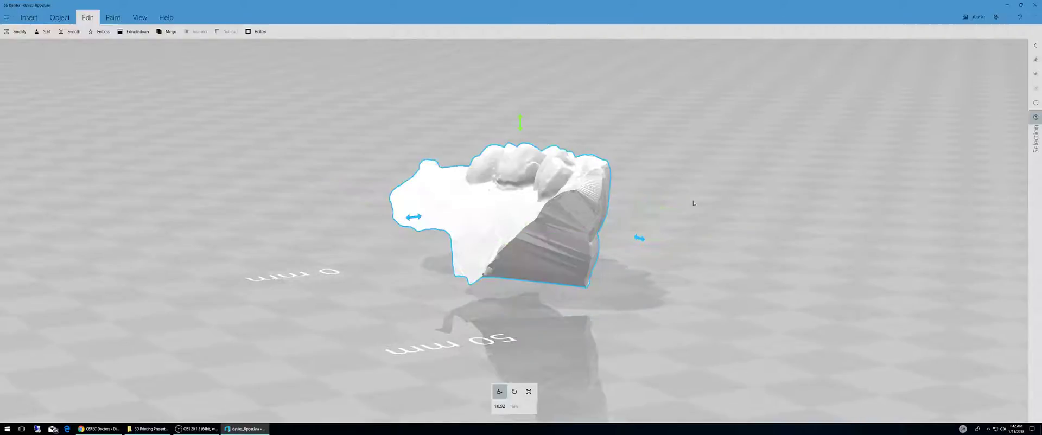
Step: Tilt the jaw model about 18 degrees with the rotation handle
{"action": "left_click_drag", "start_coordinate": [693, 204], "coordinate": [642, 195]}
{"action": "left_click", "coordinate": [514, 392]}
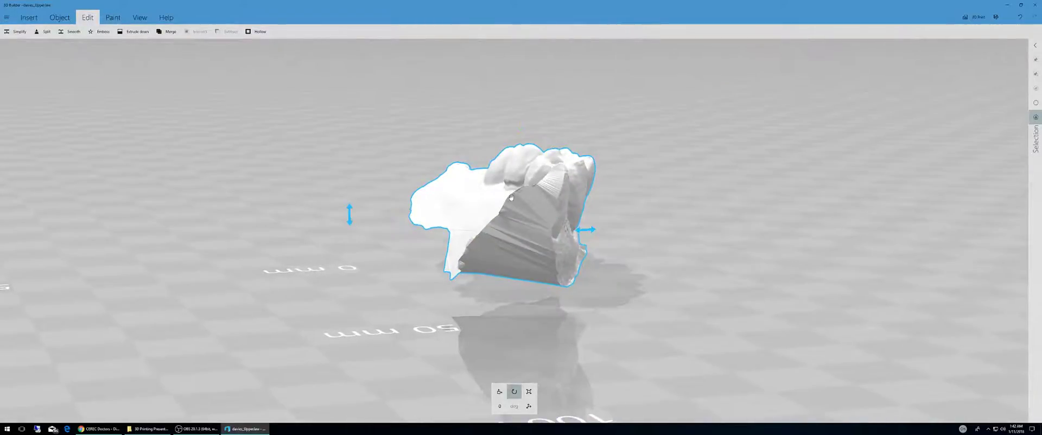
{"action": "scroll", "coordinate": [512, 197], "scroll_direction": "down", "scroll_amount": 4}
{"action": "left_click", "coordinate": [382, 213]}
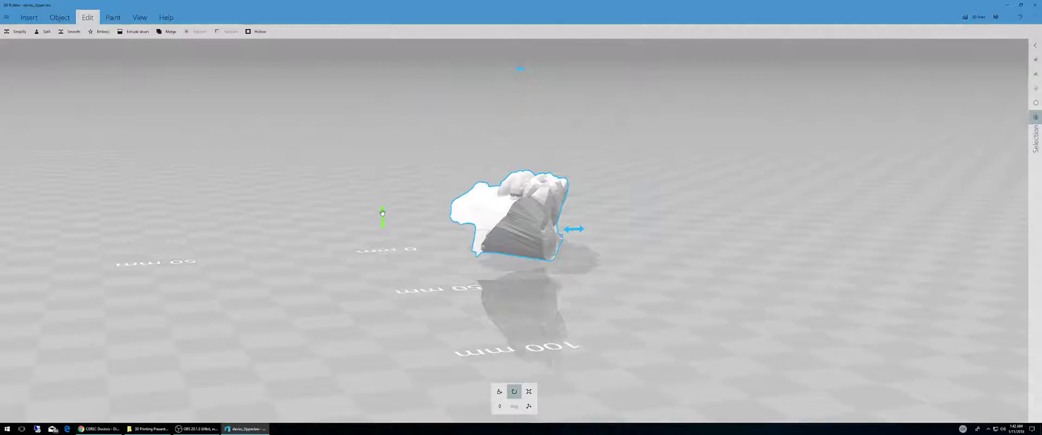
{"action": "left_click_drag", "start_coordinate": [382, 213], "coordinate": [388, 254]}
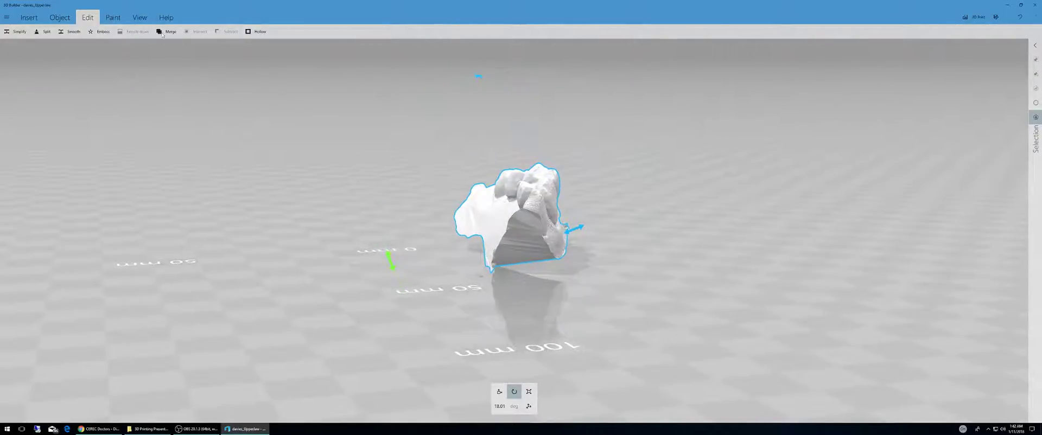
Step: Nudge the tilted model upward using the vertical move handle
{"action": "left_click_drag", "start_coordinate": [499, 330], "coordinate": [501, 292]}
{"action": "left_click", "coordinate": [499, 392]}
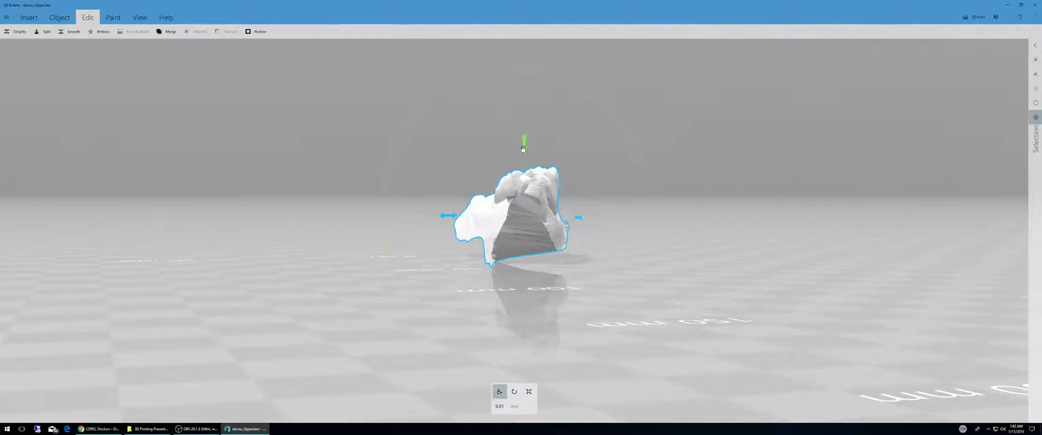
{"action": "left_click_drag", "start_coordinate": [523, 149], "coordinate": [524, 138]}
Step: Extrude the tilted jaw model's underside down to the platform as a base
{"action": "left_click", "coordinate": [134, 32]}
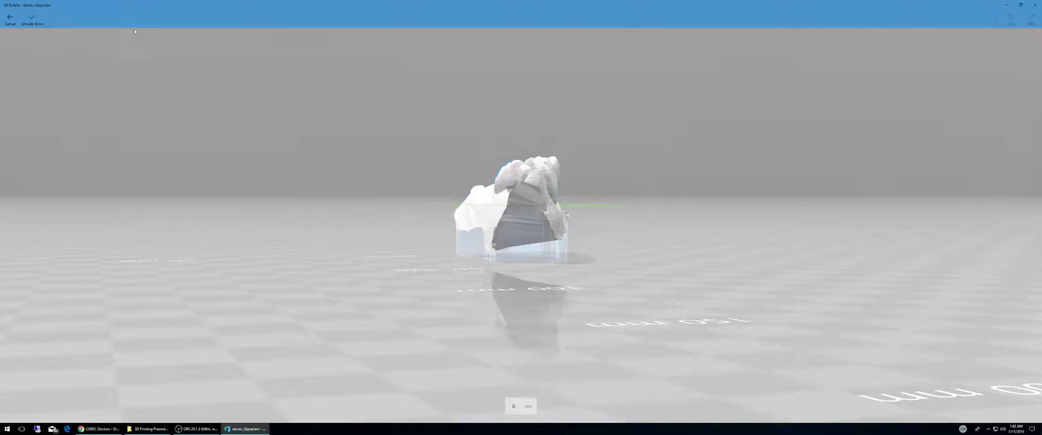
{"action": "left_click_drag", "start_coordinate": [625, 212], "coordinate": [397, 169]}
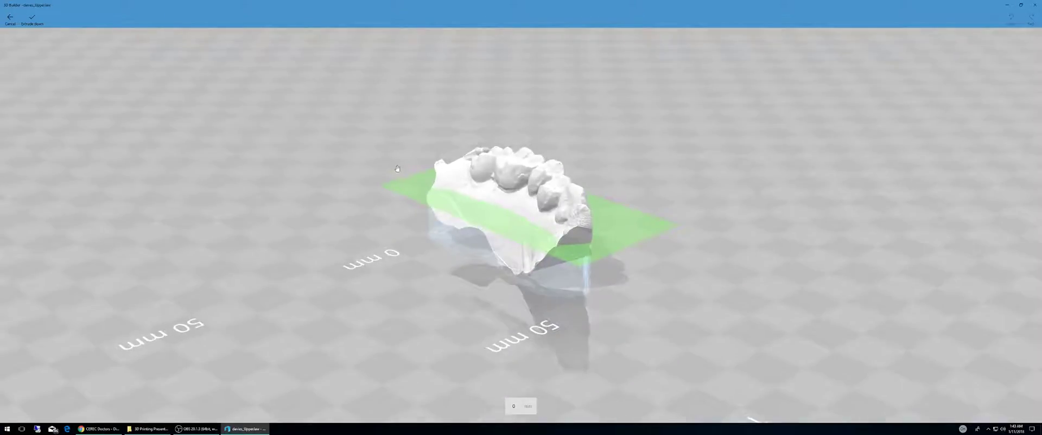
{"action": "left_click", "coordinate": [32, 19]}
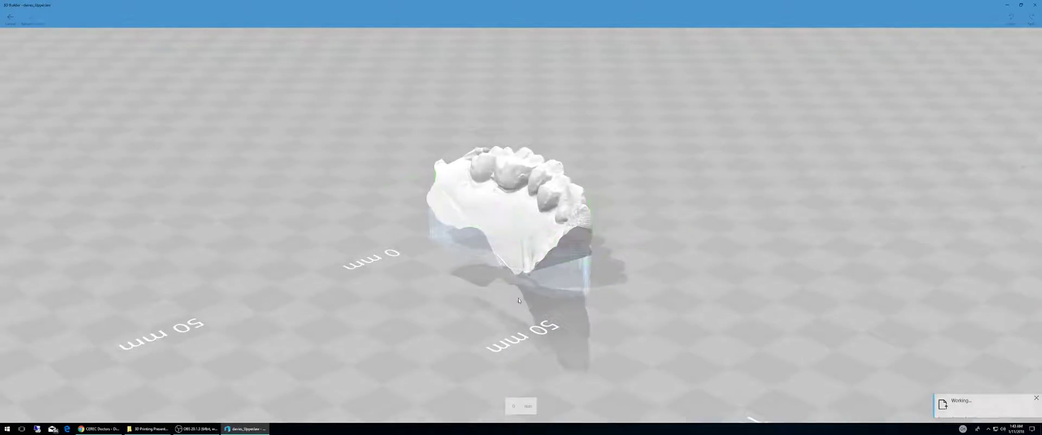
Step: Undo the base extrusion, returning the jaw model to its floating tilted state
{"action": "left_click_drag", "start_coordinate": [579, 256], "coordinate": [427, 242]}
{"action": "left_click_drag", "start_coordinate": [615, 245], "coordinate": [380, 206]}
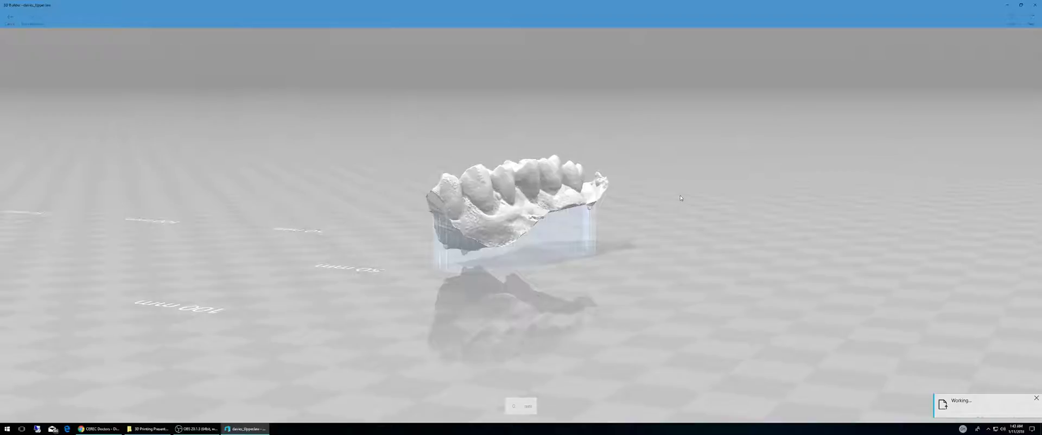
{"action": "left_click_drag", "start_coordinate": [681, 198], "coordinate": [674, 246]}
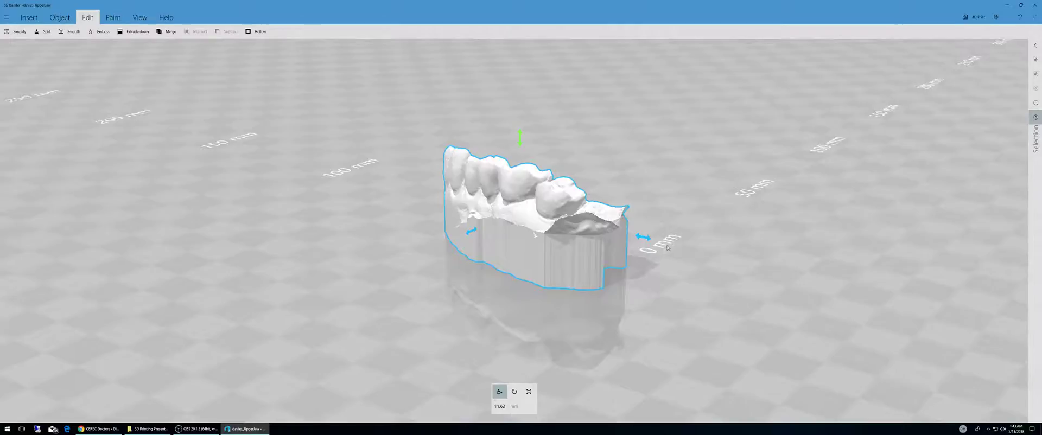
{"action": "left_click_drag", "start_coordinate": [667, 247], "coordinate": [472, 195]}
{"action": "left_click_drag", "start_coordinate": [471, 113], "coordinate": [511, 129]}
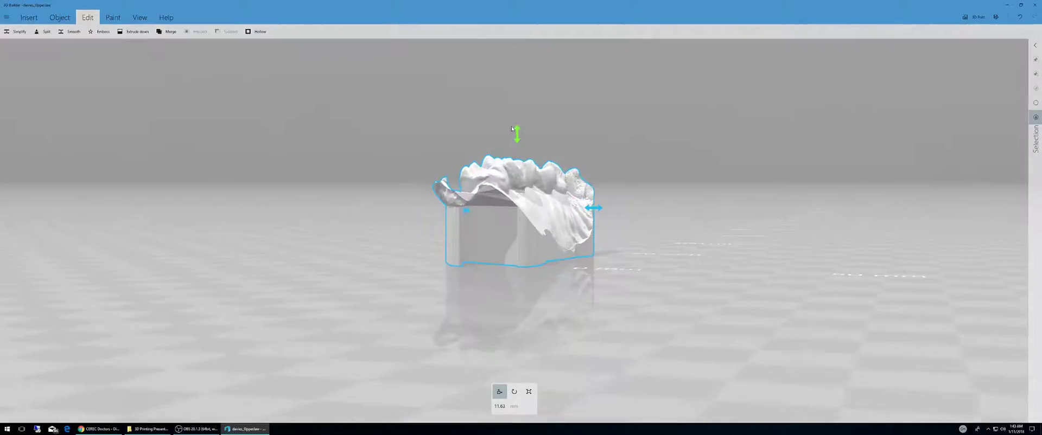
{"action": "key", "text": "ctrl+z"}
{"action": "key", "text": "ctrl+z"}
{"action": "key", "text": "ctrl+z"}
{"action": "key", "text": "ctrl+z"}
{"action": "key", "text": "ctrl+y"}
{"action": "key", "text": "ctrl+y"}
{"action": "key", "text": "ctrl+y"}
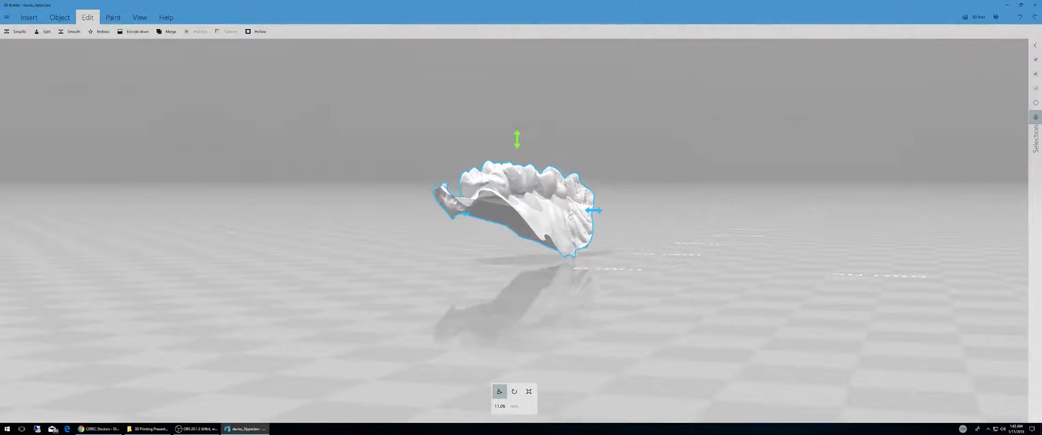
Step: Rotate the jaw model about 5 degrees with the rotation handle
{"action": "left_click_drag", "start_coordinate": [573, 215], "coordinate": [974, 162]}
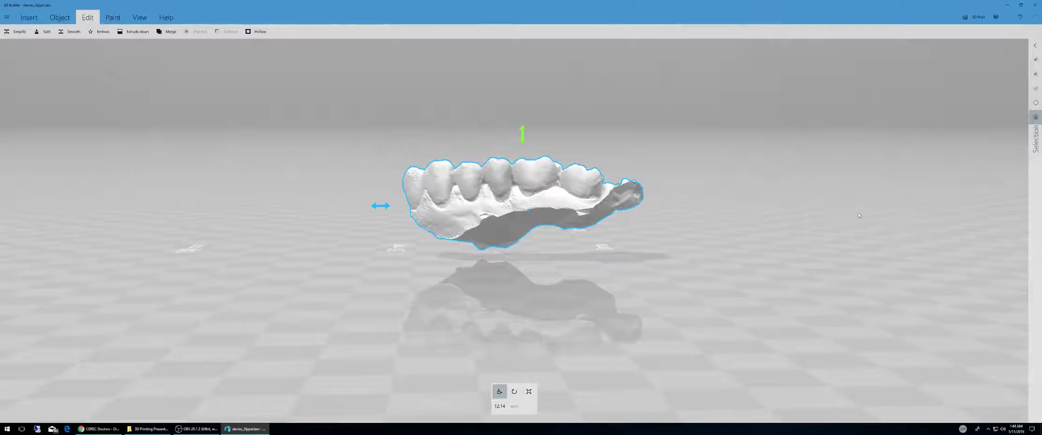
{"action": "left_click_drag", "start_coordinate": [681, 217], "coordinate": [682, 239]}
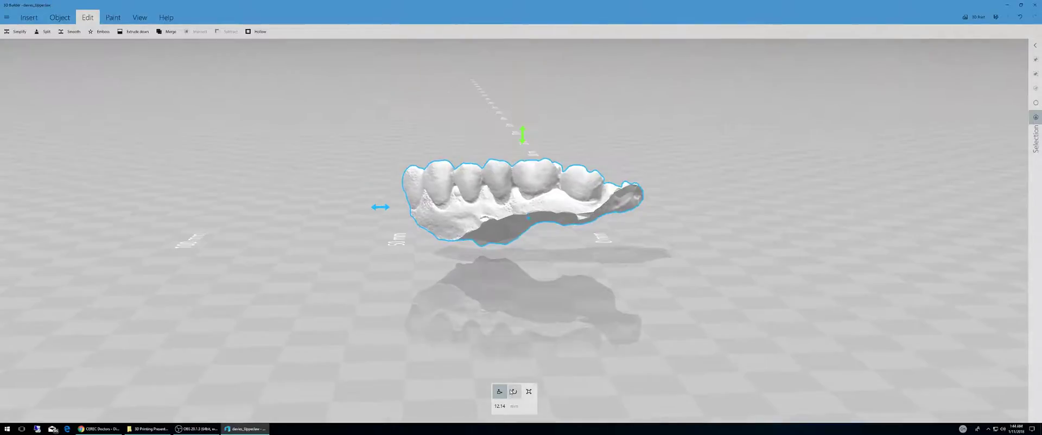
{"action": "left_click", "coordinate": [514, 391]}
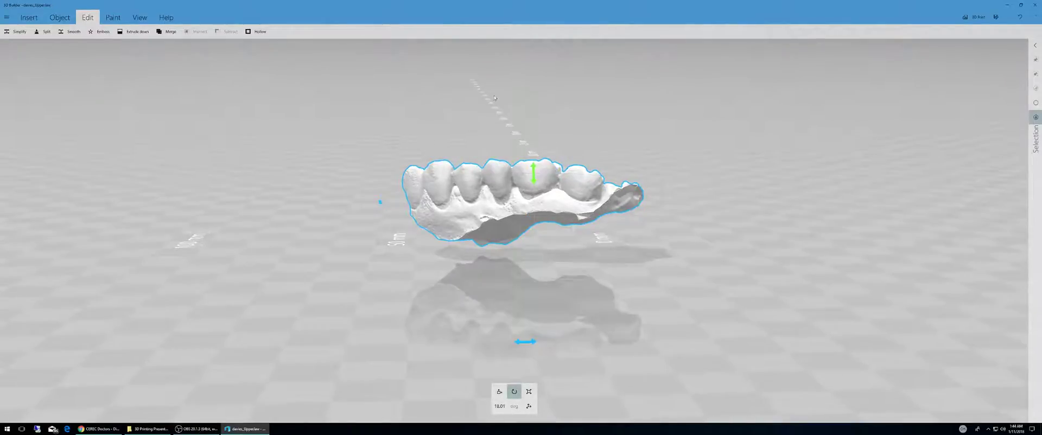
{"action": "left_click_drag", "start_coordinate": [534, 348], "coordinate": [520, 347]}
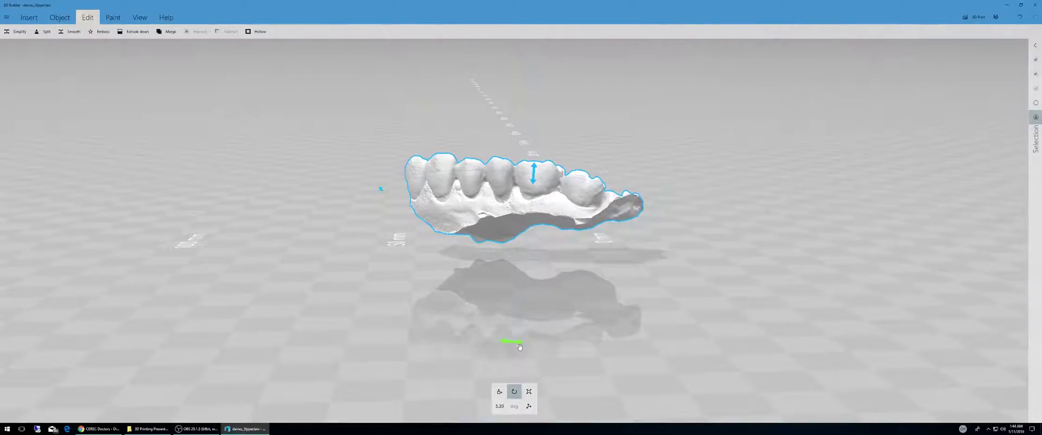
Step: Extrude the jaw model's underside down to the platform to create a solid base
{"action": "left_click", "coordinate": [136, 31]}
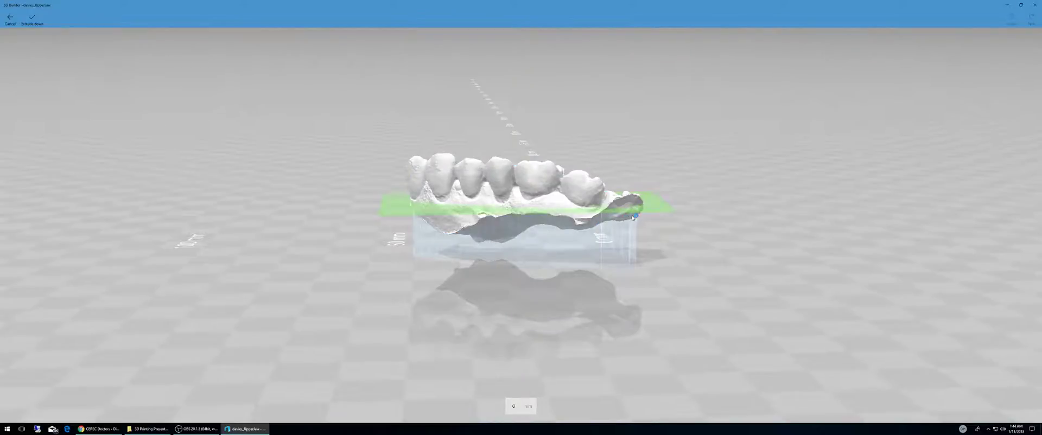
{"action": "left_click_drag", "start_coordinate": [655, 207], "coordinate": [654, 206]}
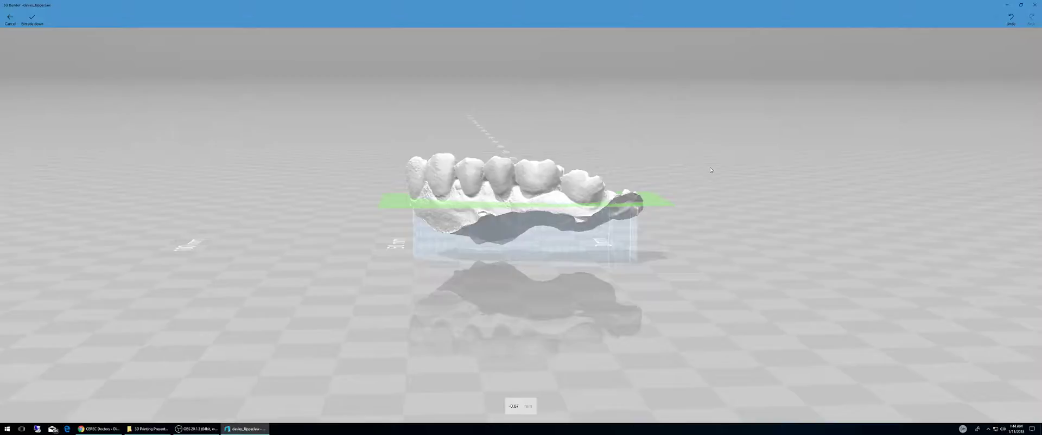
{"action": "left_click_drag", "start_coordinate": [712, 170], "coordinate": [501, 329]}
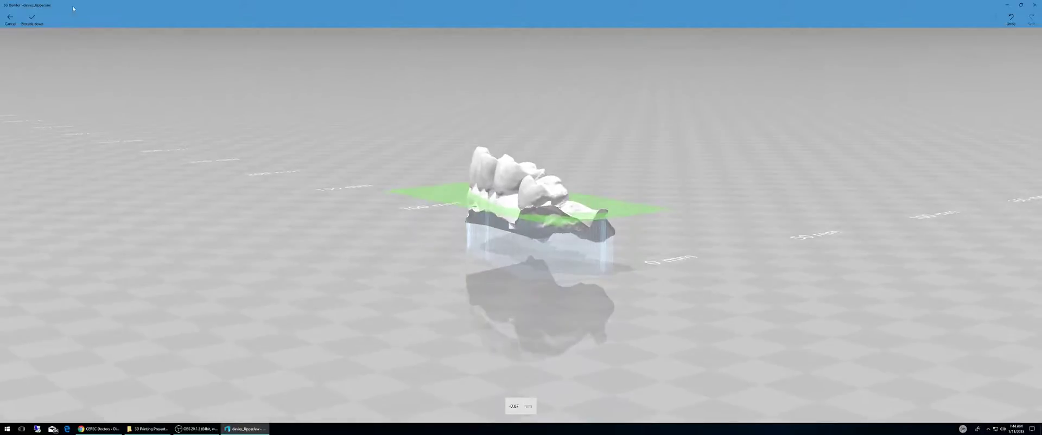
{"action": "left_click", "coordinate": [32, 19]}
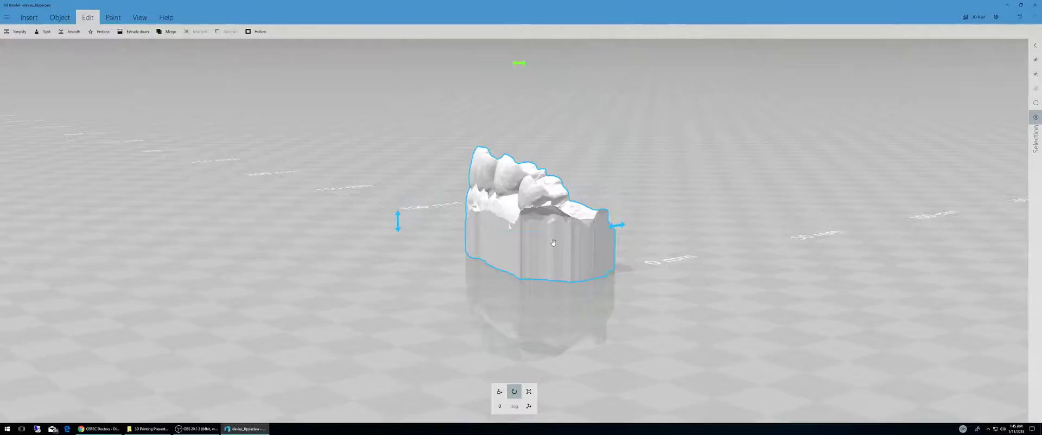
Step: Start a new empty scene without keeping the current model
{"action": "right_click_drag", "start_coordinate": [554, 243], "coordinate": [258, 159]}
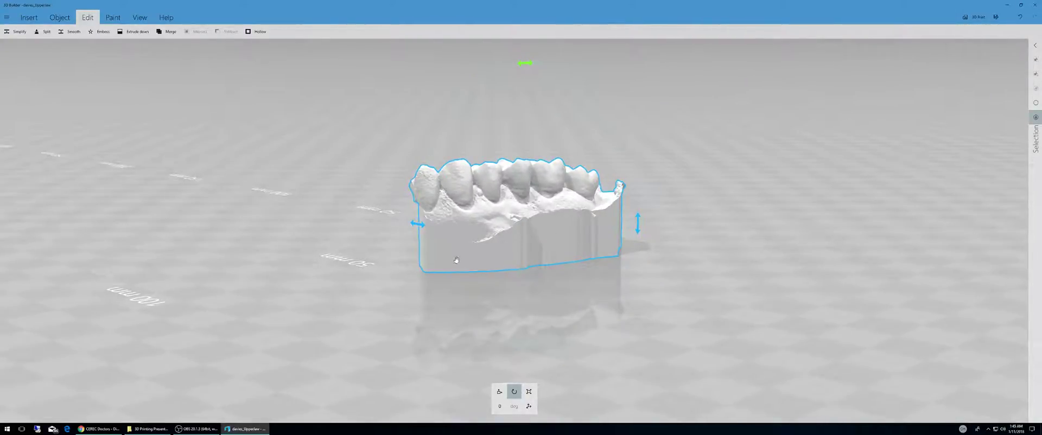
{"action": "left_click", "coordinate": [8, 18]}
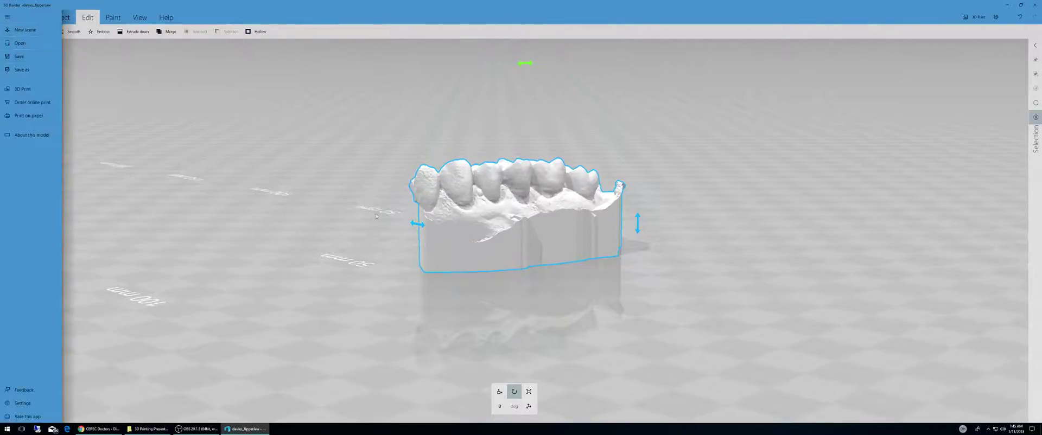
{"action": "left_click", "coordinate": [25, 30]}
{"action": "left_click", "coordinate": [132, 38]}
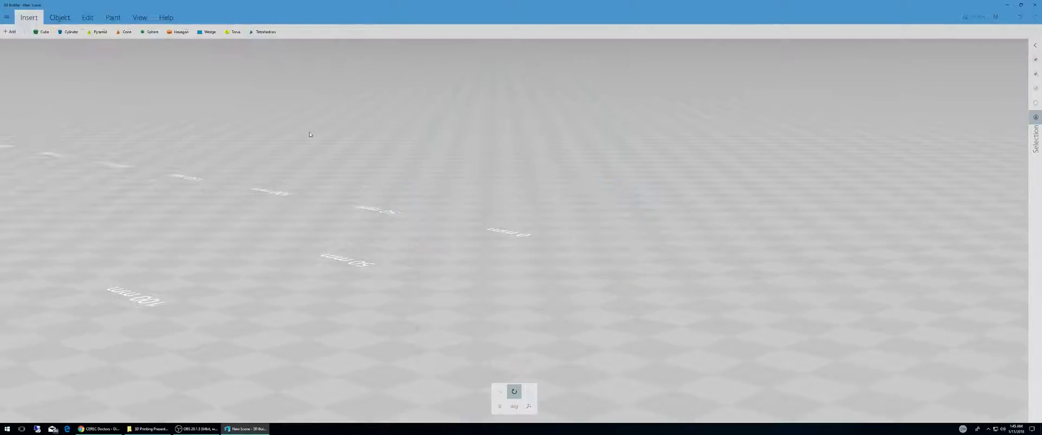
Step: Add a jaw scan STL file from the recent files and import it into the scene
{"action": "left_click", "coordinate": [10, 31]}
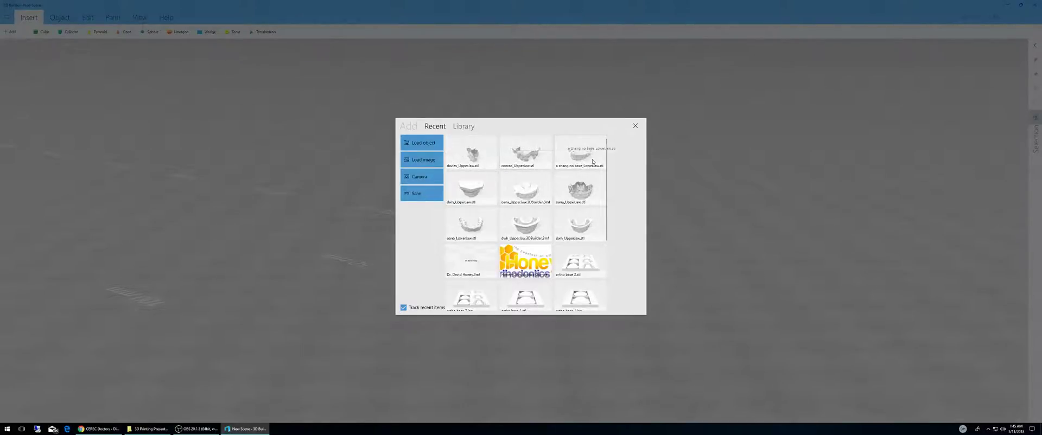
{"action": "left_click", "coordinate": [573, 158]}
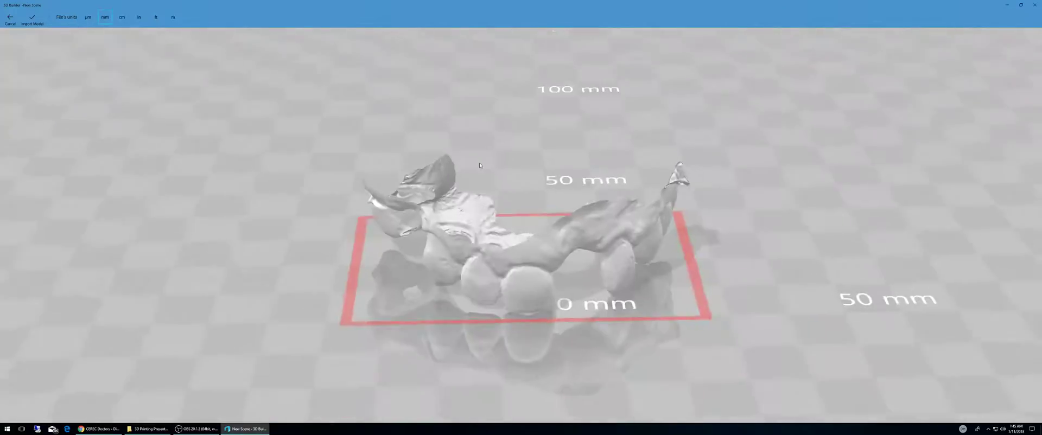
{"action": "mouse_move", "coordinate": [596, 327]}
{"action": "left_mouse_down"}
{"action": "mouse_move", "coordinate": [596, 289]}
{"action": "mouse_move", "coordinate": [634, 268]}
{"action": "mouse_move", "coordinate": [616, 331]}
{"action": "mouse_move", "coordinate": [589, 336]}
{"action": "left_mouse_up"}
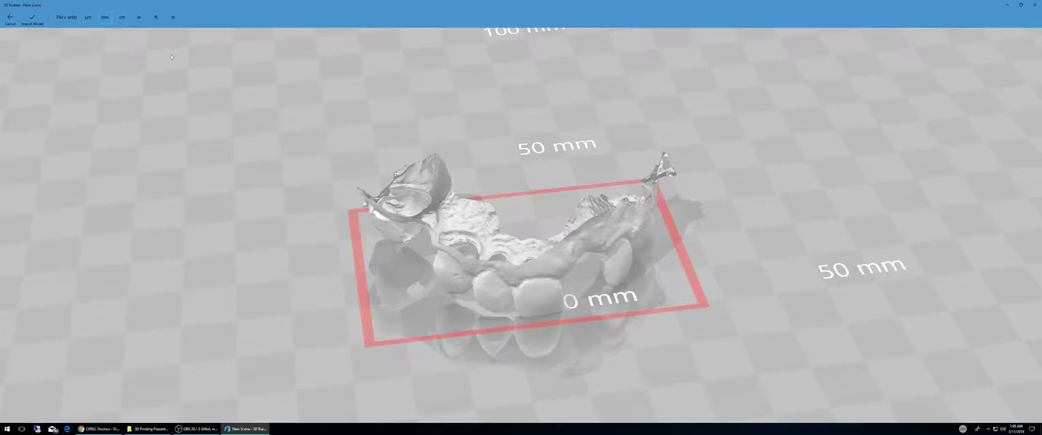
{"action": "left_click", "coordinate": [32, 19]}
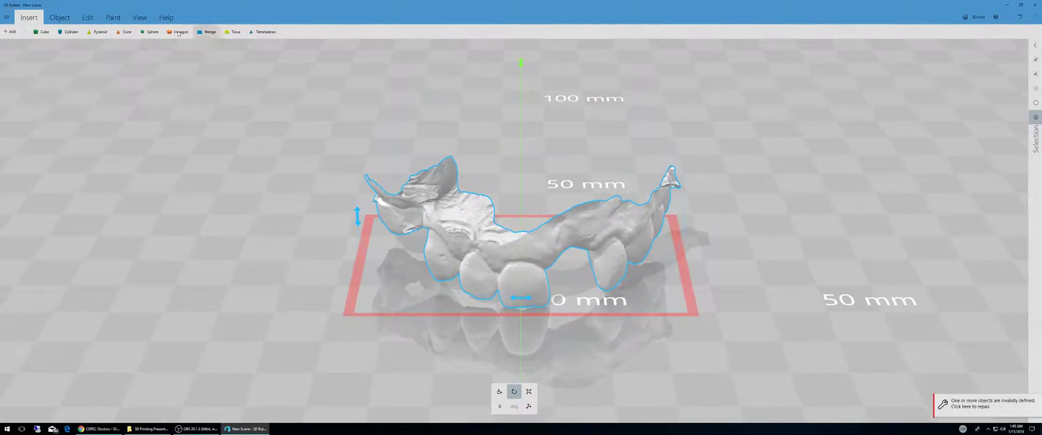
Step: Merge the imported jaw mesh and rotate it 180 degrees with the rotation handle
{"action": "left_click", "coordinate": [86, 18]}
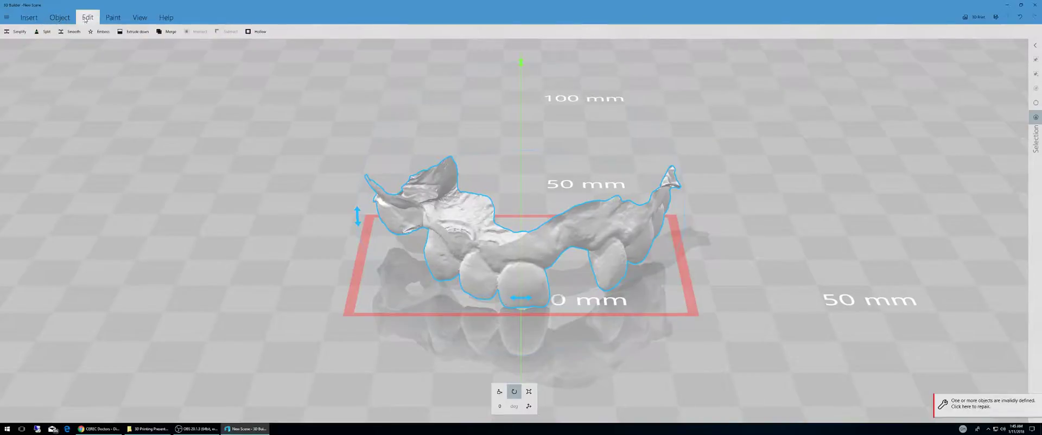
{"action": "left_click", "coordinate": [162, 32]}
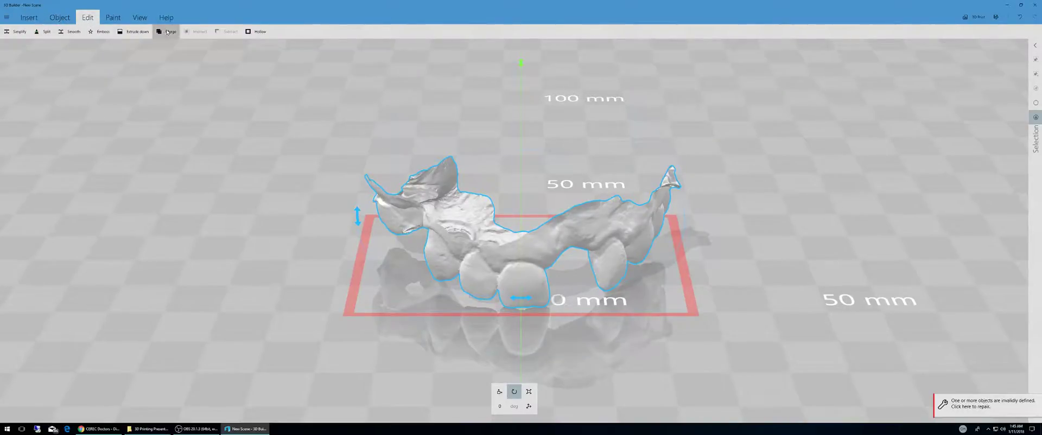
{"action": "left_click_drag", "start_coordinate": [575, 114], "coordinate": [554, 236]}
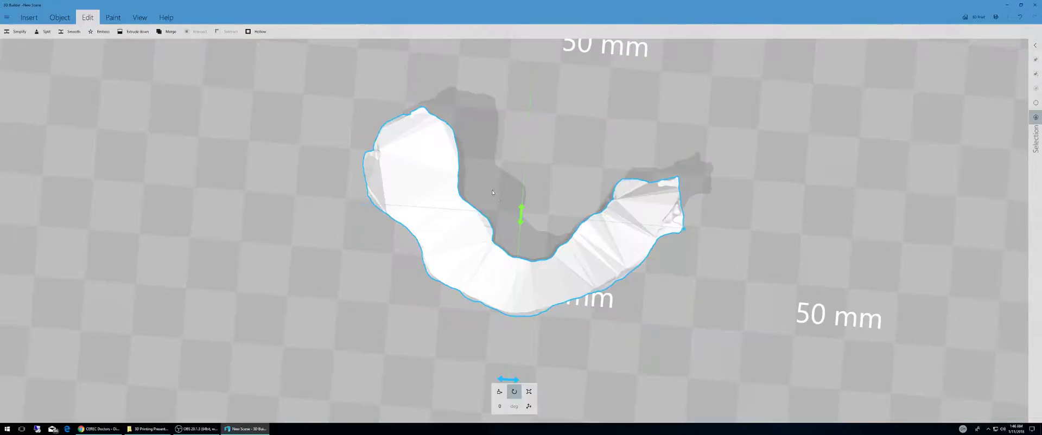
{"action": "left_click_drag", "start_coordinate": [558, 383], "coordinate": [545, 150]}
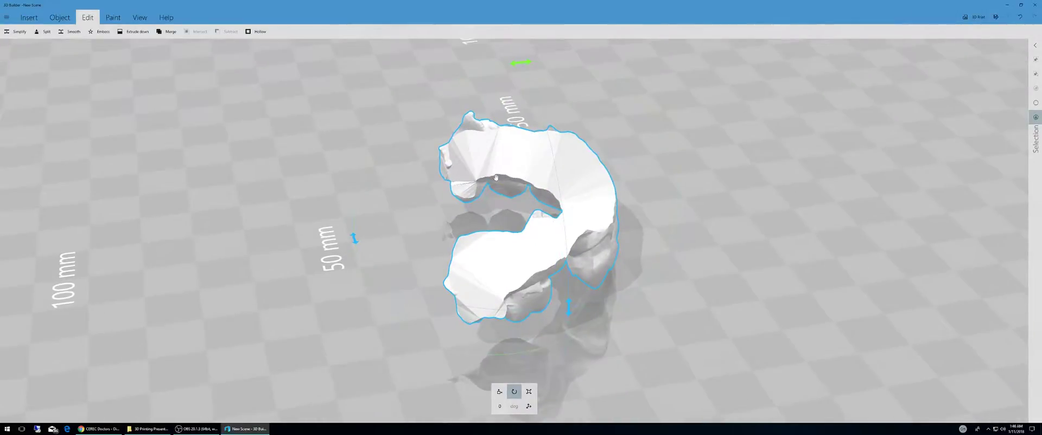
{"action": "left_click_drag", "start_coordinate": [357, 221], "coordinate": [537, 162]}
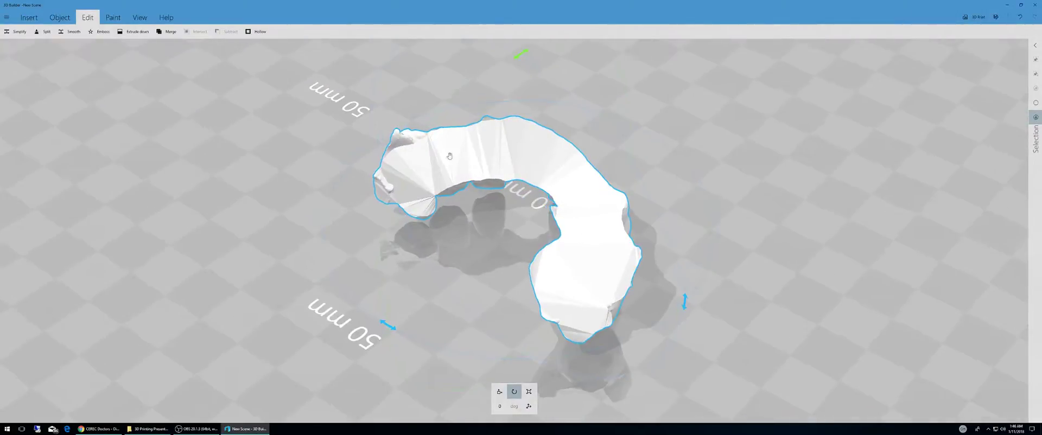
{"action": "left_click_drag", "start_coordinate": [612, 256], "coordinate": [450, 92]}
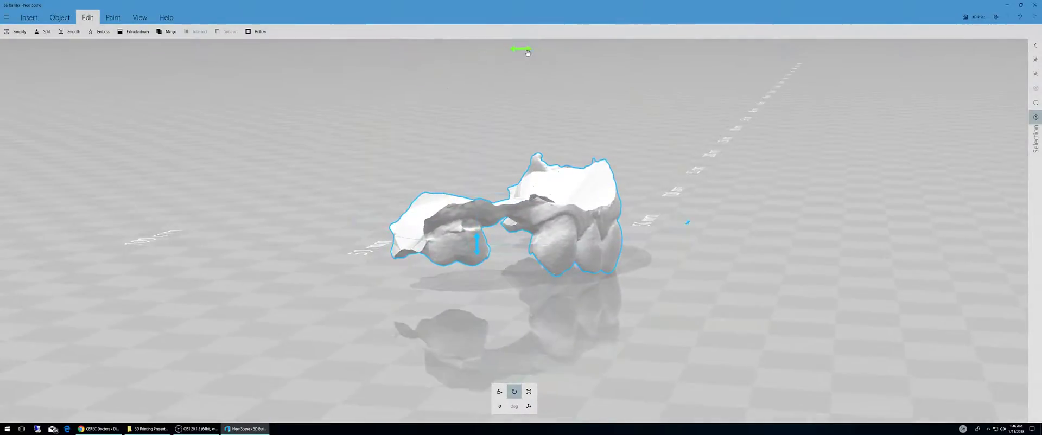
{"action": "left_click_drag", "start_coordinate": [526, 49], "coordinate": [479, 48]}
{"action": "left_click_drag", "start_coordinate": [320, 303], "coordinate": [501, 397]}
{"action": "left_click_drag", "start_coordinate": [665, 347], "coordinate": [714, 228]}
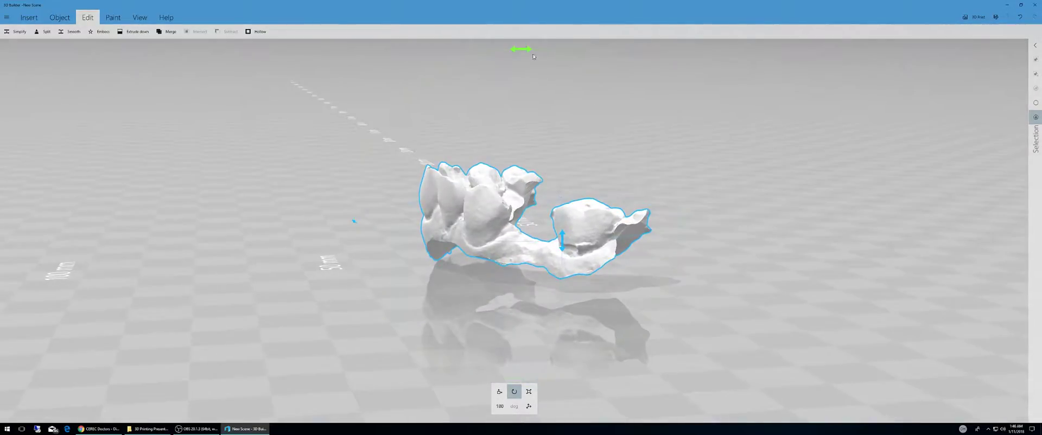
{"action": "mouse_move", "coordinate": [516, 51]}
{"action": "left_mouse_down"}
{"action": "mouse_move", "coordinate": [492, 54]}
{"action": "mouse_move", "coordinate": [501, 55]}
{"action": "left_mouse_up"}
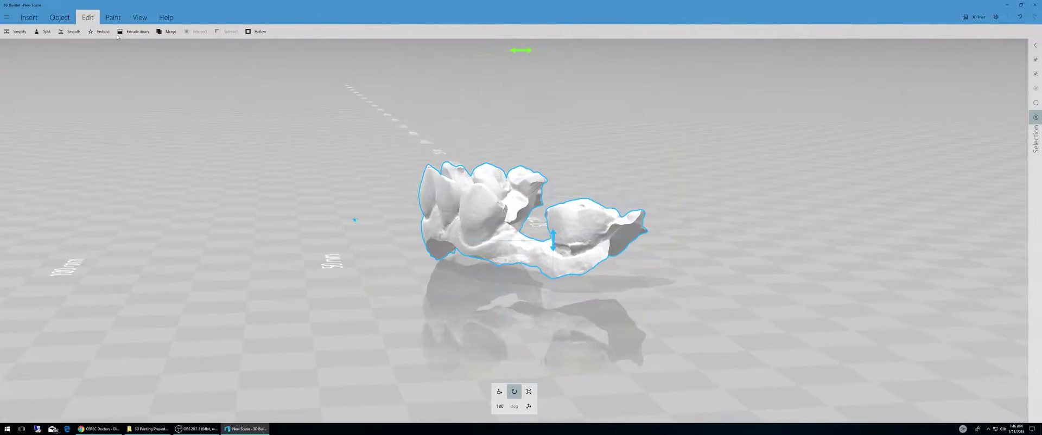
Step: Extrude the jaw's underside down to the platform, lowering the cutting plane about 2.31 mm
{"action": "left_click", "coordinate": [133, 33]}
{"action": "left_click_drag", "start_coordinate": [670, 240], "coordinate": [676, 239]}
{"action": "left_click_drag", "start_coordinate": [696, 285], "coordinate": [550, 227]}
{"action": "left_click_drag", "start_coordinate": [400, 216], "coordinate": [658, 255]}
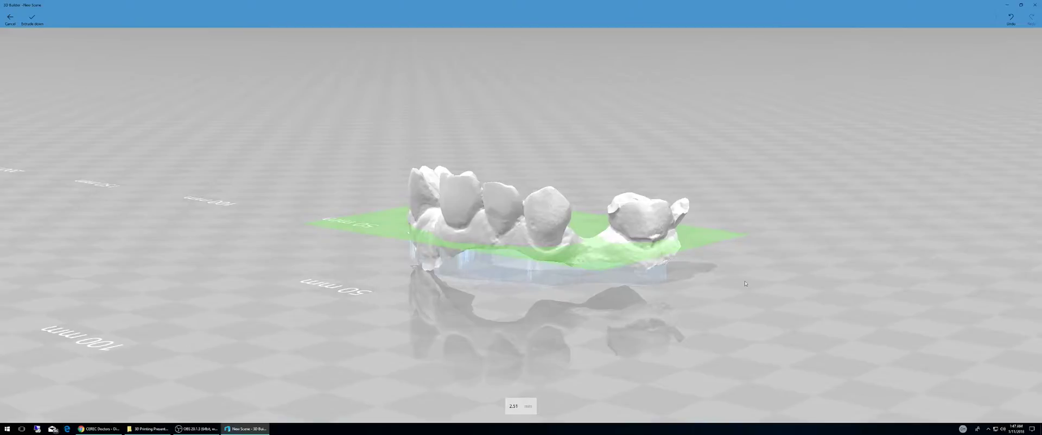
{"action": "left_click_drag", "start_coordinate": [744, 281], "coordinate": [339, 162]}
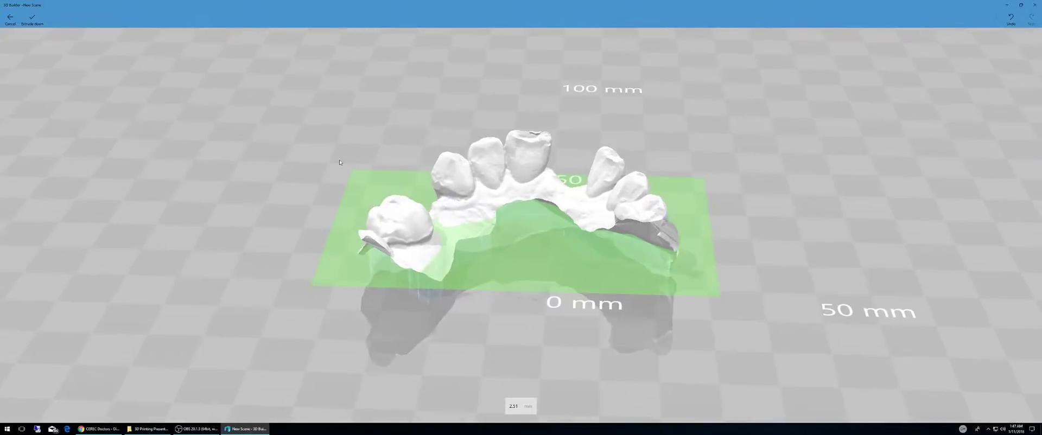
{"action": "left_click", "coordinate": [32, 19]}
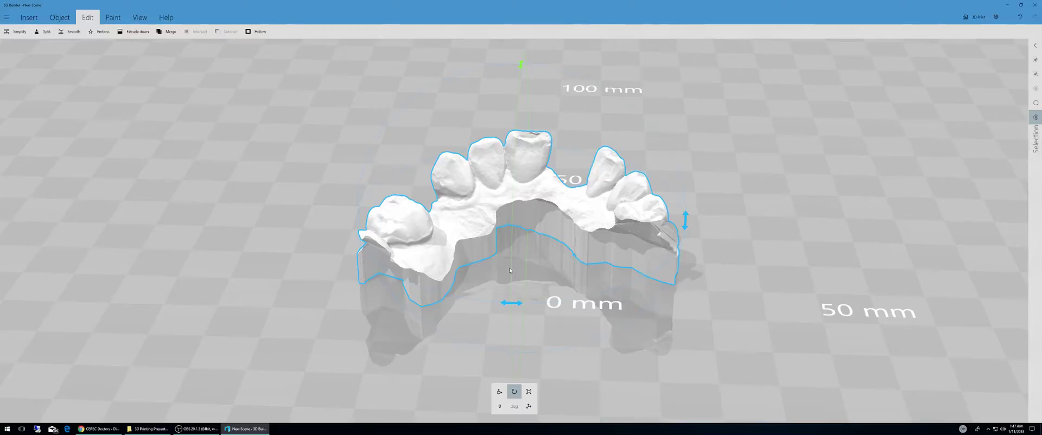
Step: Orbit around the jaw model to inspect the new base from several sides
{"action": "left_click_drag", "start_coordinate": [510, 271], "coordinate": [494, 236]}
{"action": "left_click_drag", "start_coordinate": [388, 151], "coordinate": [679, 160]}
{"action": "mouse_move", "coordinate": [457, 262]}
{"action": "left_mouse_down"}
{"action": "mouse_move", "coordinate": [494, 260]}
{"action": "mouse_move", "coordinate": [459, 257]}
{"action": "left_mouse_up"}
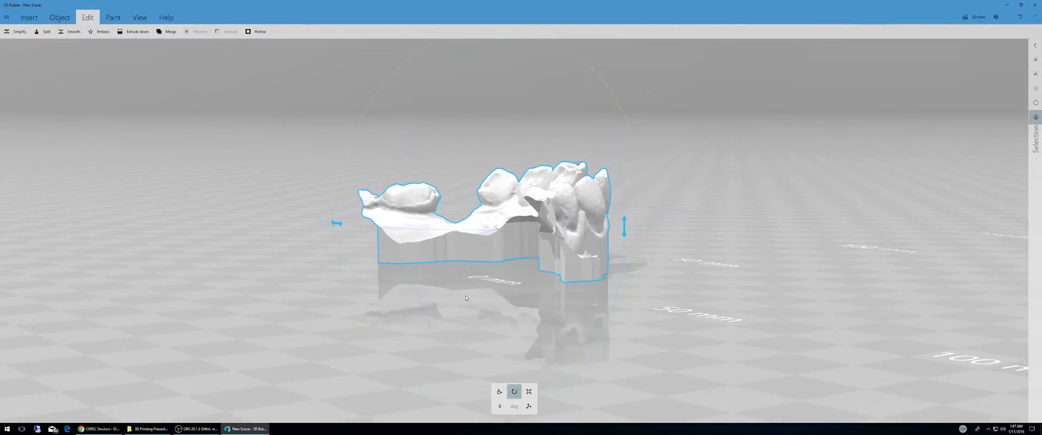
{"action": "left_click_drag", "start_coordinate": [466, 298], "coordinate": [595, 245]}
{"action": "left_click_drag", "start_coordinate": [526, 295], "coordinate": [436, 152]}
{"action": "left_click_drag", "start_coordinate": [667, 313], "coordinate": [540, 175]}
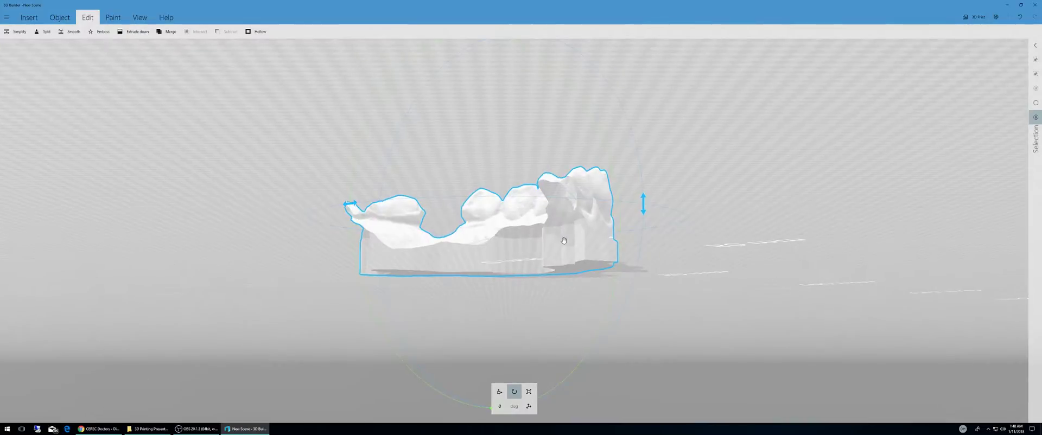
{"action": "left_click_drag", "start_coordinate": [736, 205], "coordinate": [656, 197]}
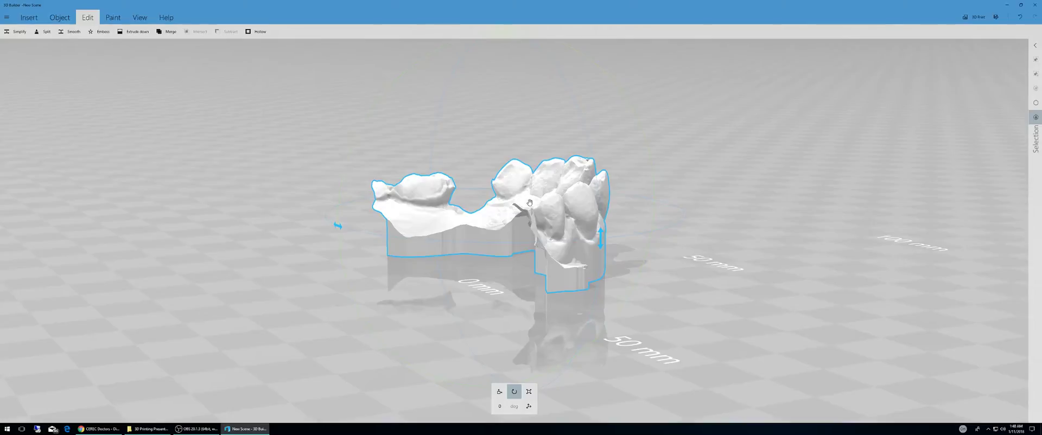